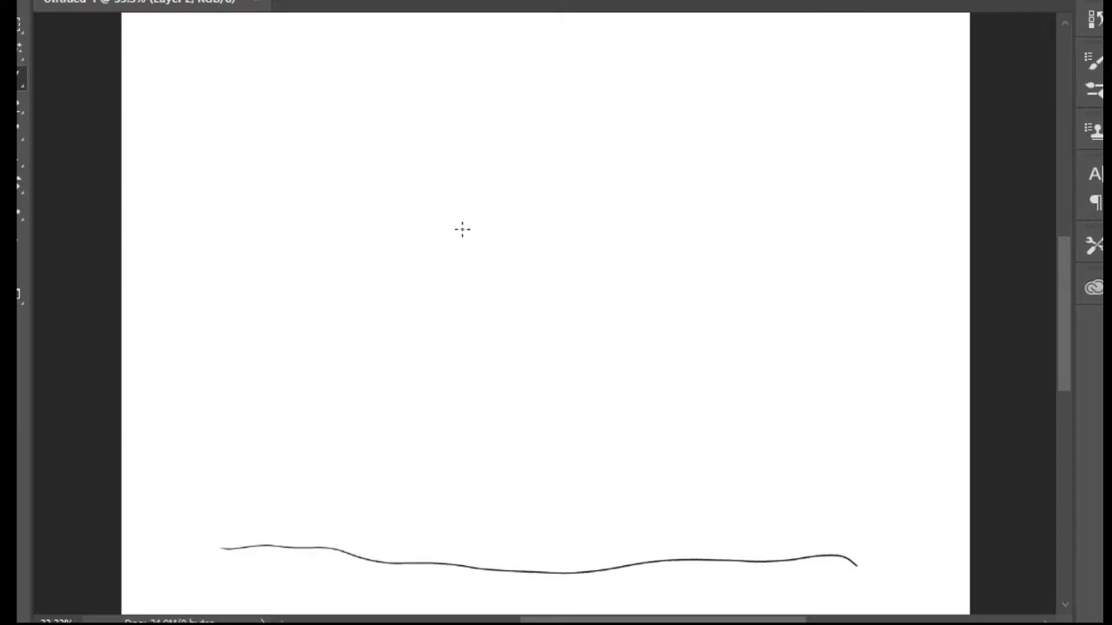
# Step: Draw the left and right sides of the tree trunk down to the wavy ground line in black
pyautogui.moveTo(455, 245); pyautogui.dragTo(441, 458)
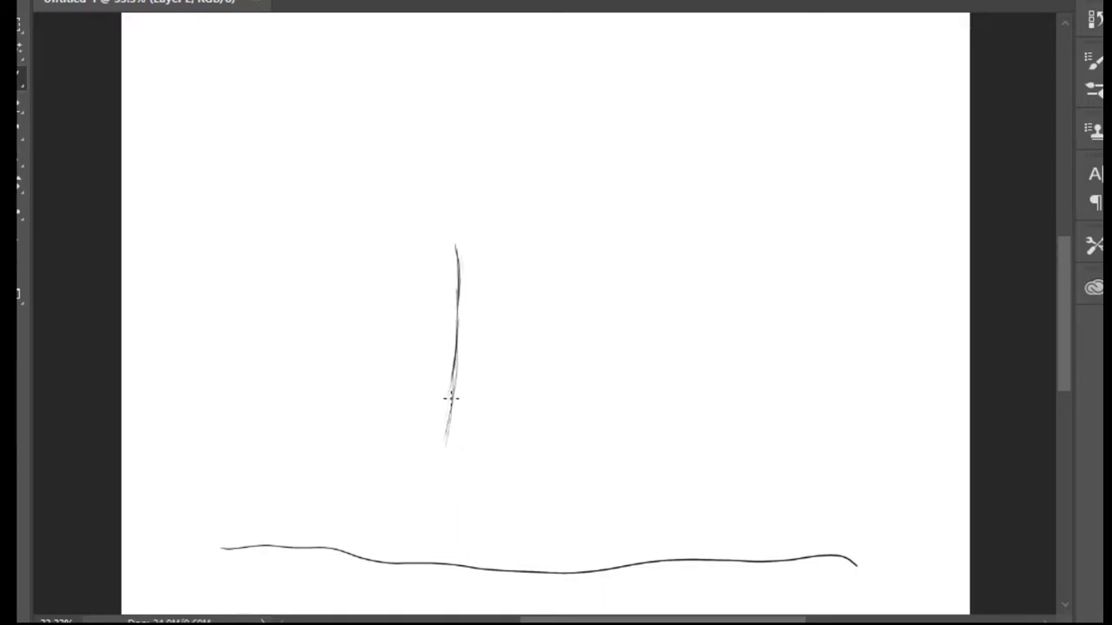
pyautogui.moveTo(451, 397); pyautogui.dragTo(426, 563)
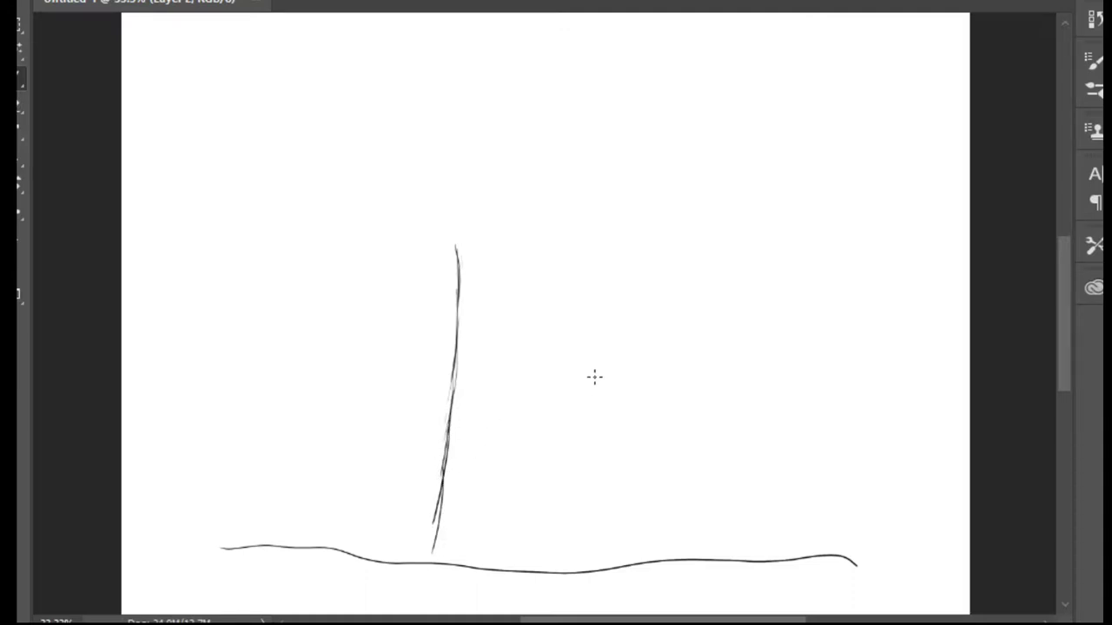
pyautogui.moveTo(614, 249)
pyautogui.mouseDown()
pyautogui.moveTo(590, 319)
pyautogui.moveTo(599, 308)
pyautogui.moveTo(601, 560)
pyautogui.mouseUp()
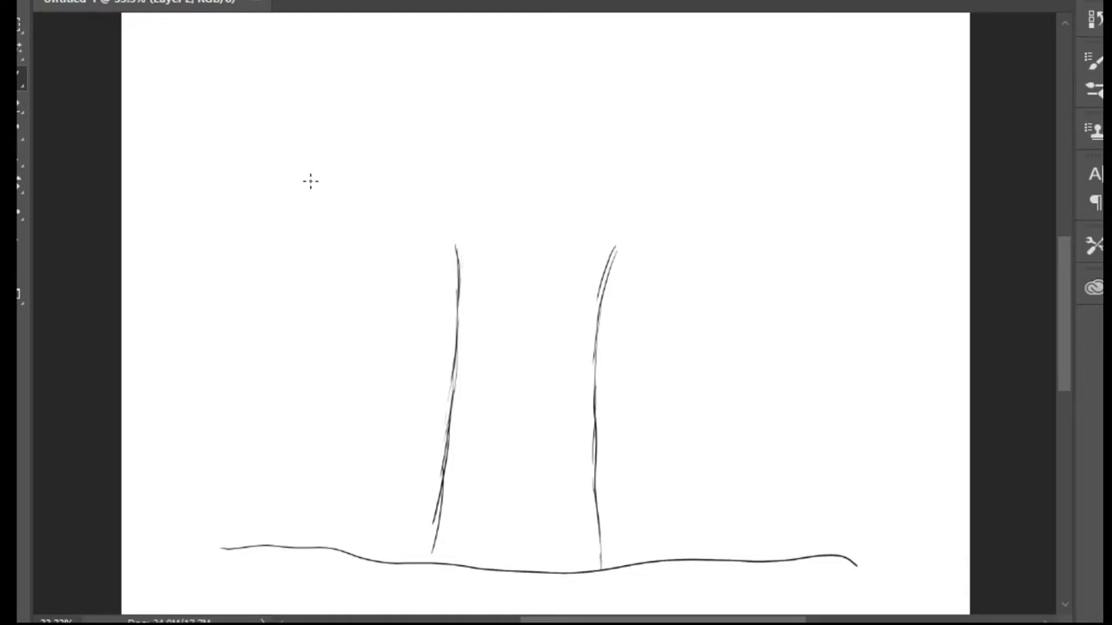
# Step: Draw the lower-left, upper-left, central and right branch outlines fanning from the trunk top
pyautogui.moveTo(299, 168); pyautogui.dragTo(405, 224)
pyautogui.moveTo(457, 252); pyautogui.dragTo(403, 216)
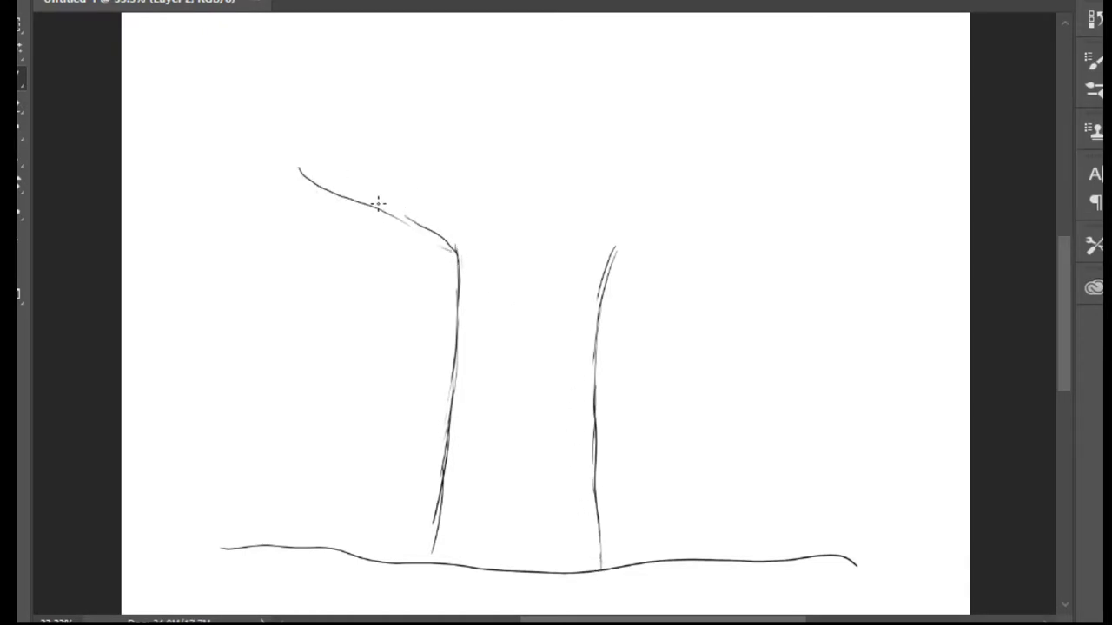
pyautogui.moveTo(302, 165)
pyautogui.mouseDown()
pyautogui.moveTo(391, 208)
pyautogui.moveTo(454, 221)
pyautogui.mouseUp()
pyautogui.moveTo(405, 102); pyautogui.dragTo(452, 220)
pyautogui.moveTo(411, 104)
pyautogui.mouseDown()
pyautogui.moveTo(493, 207)
pyautogui.moveTo(489, 122)
pyautogui.moveTo(503, 58)
pyautogui.moveTo(531, 196)
pyautogui.moveTo(605, 95)
pyautogui.moveTo(657, 72)
pyautogui.mouseUp()
pyautogui.moveTo(610, 126)
pyautogui.mouseDown()
pyautogui.moveTo(574, 182)
pyautogui.moveTo(718, 142)
pyautogui.moveTo(598, 206)
pyautogui.moveTo(732, 190)
pyautogui.moveTo(623, 229)
pyautogui.moveTo(614, 249)
pyautogui.mouseUp()
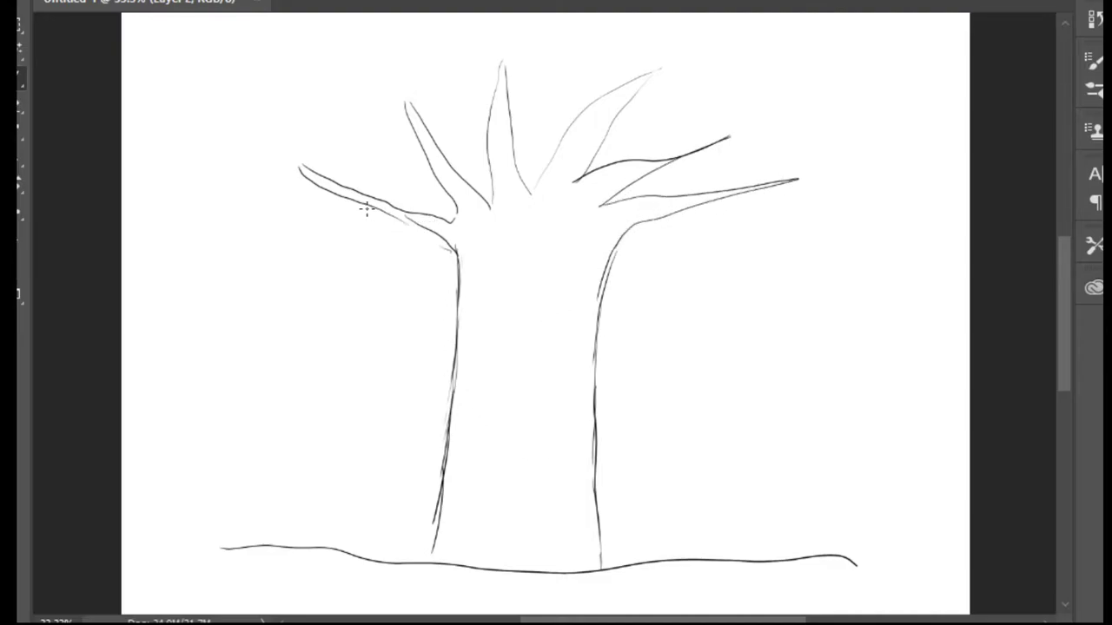
# Step: Draw small pointed leaf outlines on the left, upper-left, central and right branches
pyautogui.moveTo(325, 180); pyautogui.dragTo(331, 152)
pyautogui.moveTo(371, 203)
pyautogui.mouseDown()
pyautogui.moveTo(376, 180)
pyautogui.moveTo(324, 209)
pyautogui.mouseUp()
pyautogui.moveTo(432, 111)
pyautogui.mouseDown()
pyautogui.moveTo(437, 141)
pyautogui.moveTo(394, 132)
pyautogui.moveTo(444, 198)
pyautogui.mouseUp()
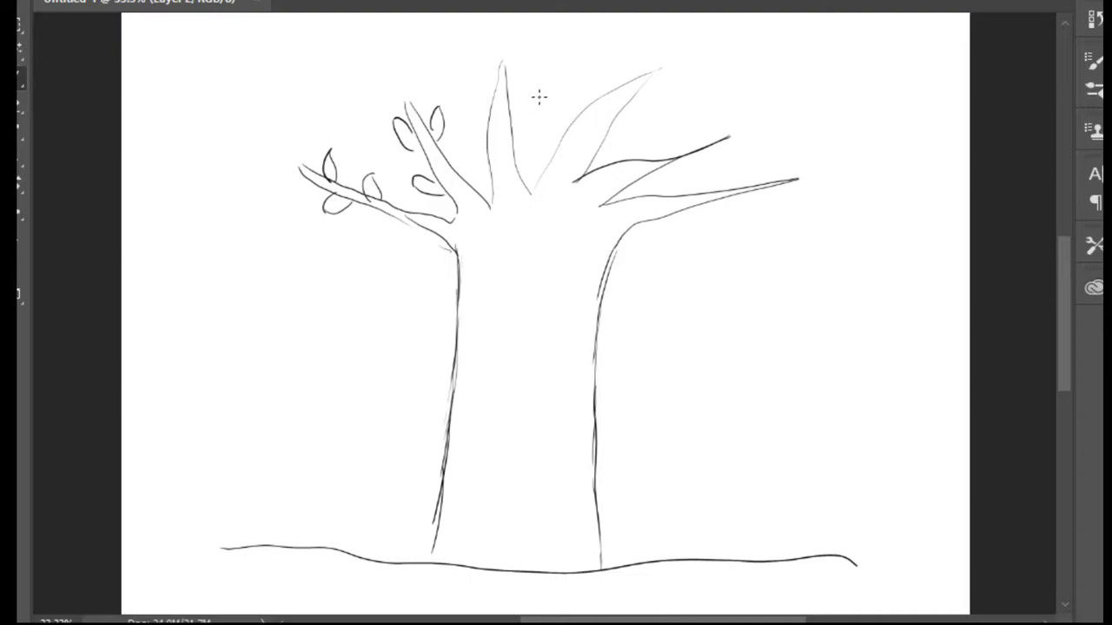
pyautogui.moveTo(507, 80)
pyautogui.mouseDown()
pyautogui.moveTo(531, 60)
pyautogui.moveTo(519, 97)
pyautogui.moveTo(476, 83)
pyautogui.mouseUp()
pyautogui.moveTo(516, 151)
pyautogui.mouseDown()
pyautogui.moveTo(534, 137)
pyautogui.moveTo(521, 165)
pyautogui.mouseUp()
pyautogui.moveTo(596, 93)
pyautogui.mouseDown()
pyautogui.moveTo(619, 66)
pyautogui.moveTo(609, 94)
pyautogui.mouseUp()
pyautogui.moveTo(611, 142)
pyautogui.mouseDown()
pyautogui.moveTo(636, 121)
pyautogui.moveTo(610, 144)
pyautogui.mouseUp()
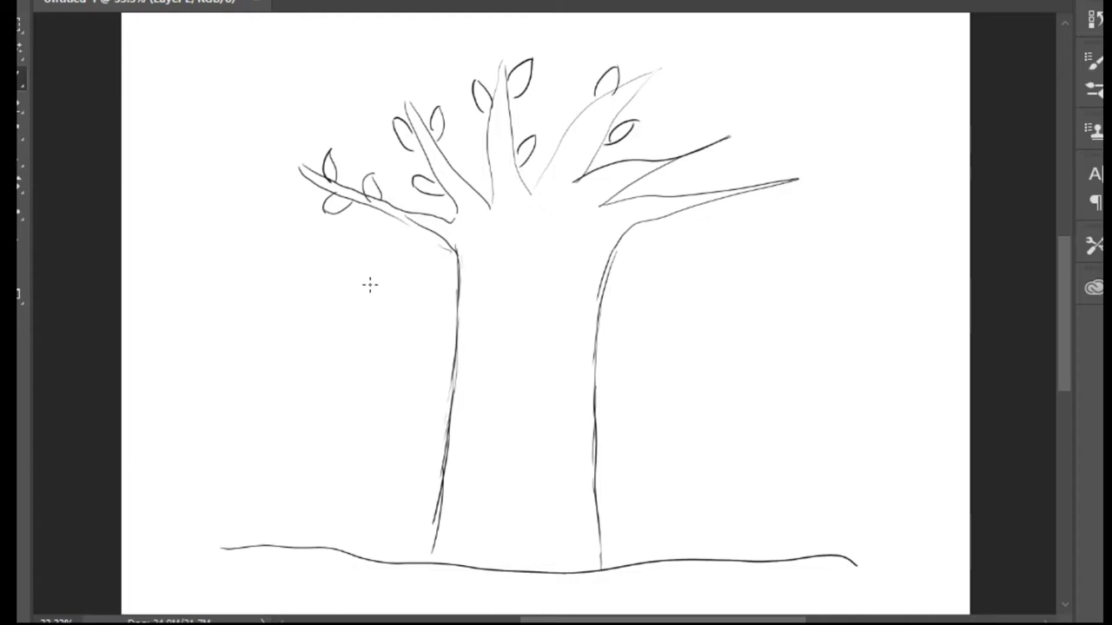
# Step: Draw falling leaves left of the trunk and three leaves lying on the left ground line
pyautogui.moveTo(356, 289)
pyautogui.mouseDown()
pyautogui.moveTo(390, 266)
pyautogui.moveTo(386, 279)
pyautogui.moveTo(354, 289)
pyautogui.mouseUp()
pyautogui.moveTo(331, 390); pyautogui.dragTo(358, 410)
pyautogui.moveTo(366, 481)
pyautogui.mouseDown()
pyautogui.moveTo(406, 478)
pyautogui.moveTo(366, 477)
pyautogui.mouseUp()
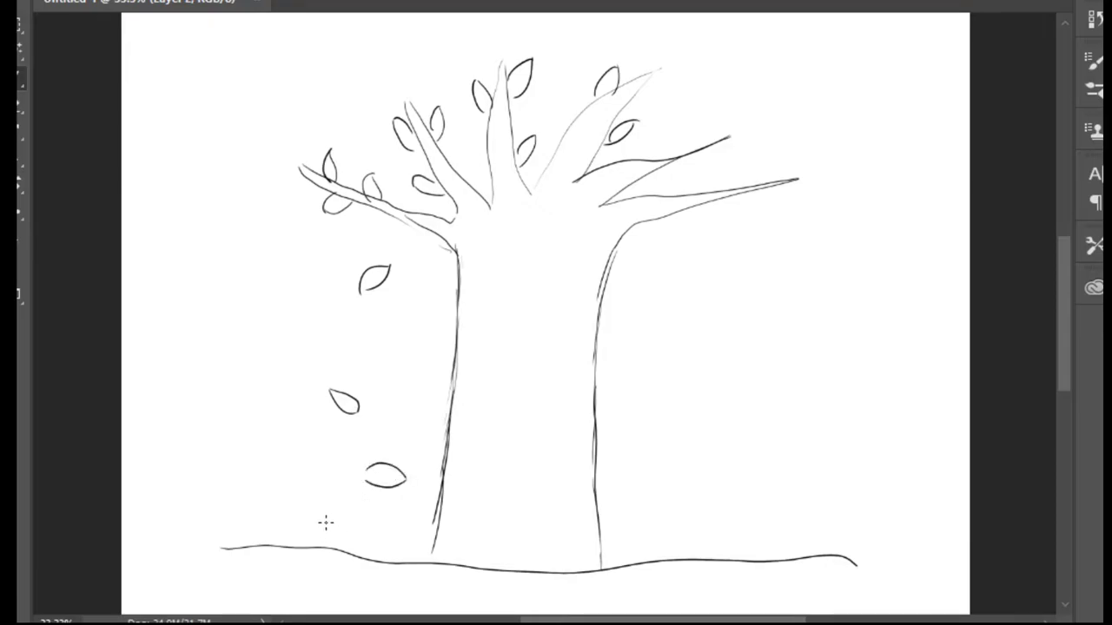
pyautogui.moveTo(318, 545)
pyautogui.mouseDown()
pyautogui.moveTo(294, 530)
pyautogui.moveTo(317, 540)
pyautogui.mouseUp()
pyautogui.moveTo(232, 544)
pyautogui.mouseDown()
pyautogui.moveTo(216, 519)
pyautogui.moveTo(246, 545)
pyautogui.mouseUp()
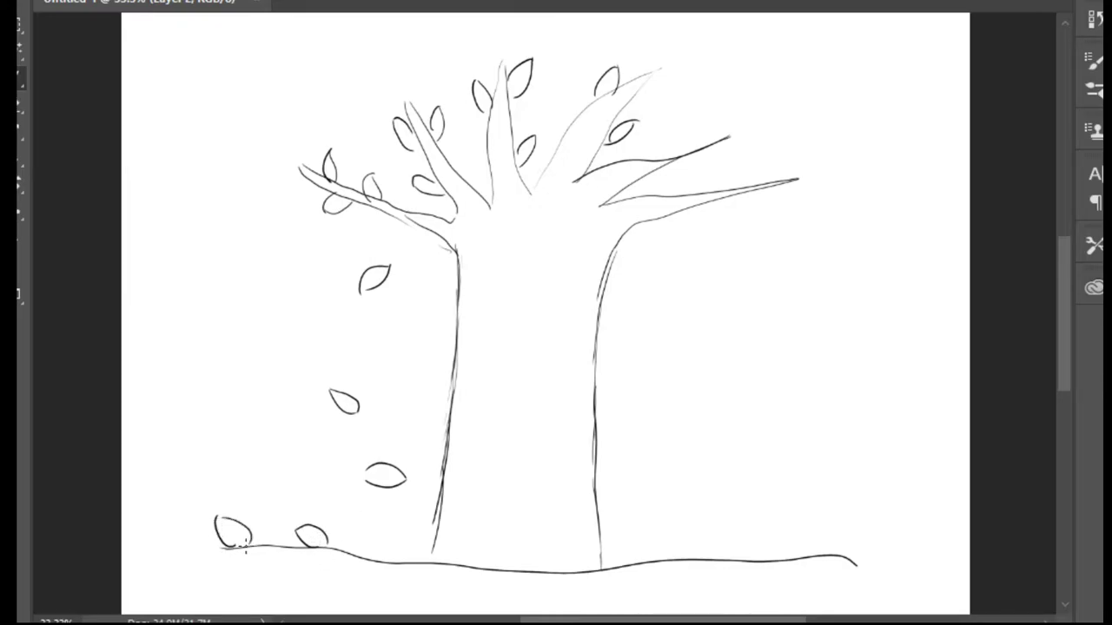
pyautogui.moveTo(352, 552)
pyautogui.mouseDown()
pyautogui.moveTo(386, 544)
pyautogui.moveTo(354, 554)
pyautogui.mouseUp()
# Step: Add three leaves on the right branches, plus falling and ground leaves right of the trunk
pyautogui.moveTo(676, 149)
pyautogui.mouseDown()
pyautogui.moveTo(682, 135)
pyautogui.moveTo(677, 149)
pyautogui.mouseUp()
pyautogui.moveTo(709, 193)
pyautogui.mouseDown()
pyautogui.moveTo(720, 173)
pyautogui.moveTo(710, 196)
pyautogui.moveTo(778, 206)
pyautogui.moveTo(752, 194)
pyautogui.mouseUp()
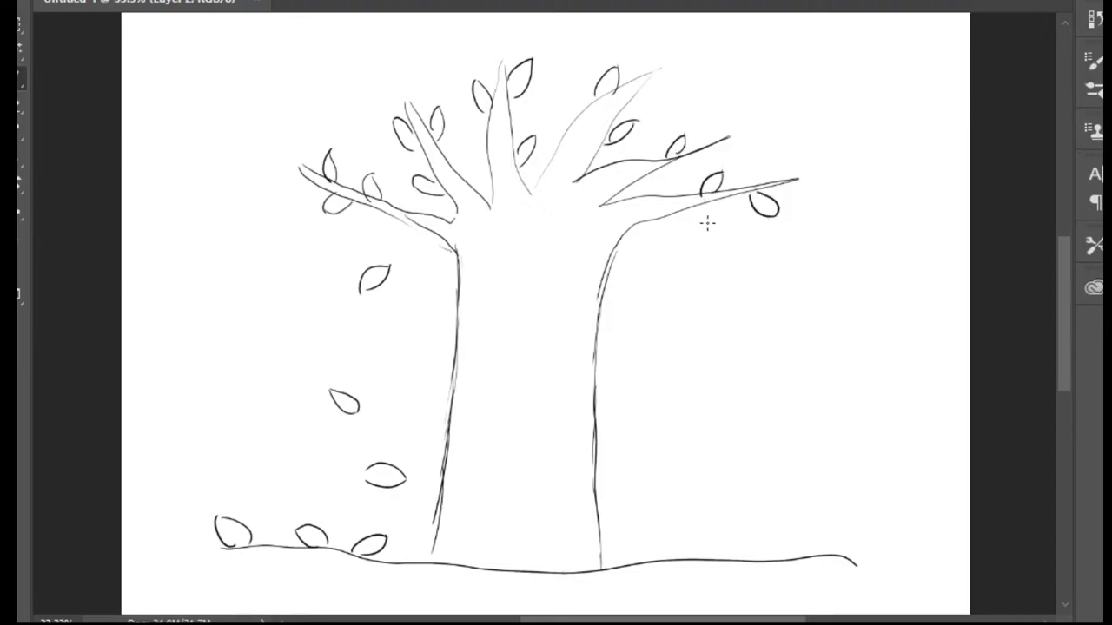
pyautogui.moveTo(631, 226)
pyautogui.mouseDown()
pyautogui.moveTo(653, 242)
pyautogui.moveTo(622, 241)
pyautogui.mouseUp()
pyautogui.moveTo(693, 371); pyautogui.dragTo(732, 359)
pyautogui.moveTo(653, 415); pyautogui.dragTo(674, 440)
pyautogui.moveTo(684, 502)
pyautogui.mouseDown()
pyautogui.moveTo(721, 510)
pyautogui.moveTo(684, 504)
pyautogui.mouseUp()
pyautogui.moveTo(635, 555)
pyautogui.mouseDown()
pyautogui.moveTo(677, 545)
pyautogui.moveTo(638, 555)
pyautogui.mouseUp()
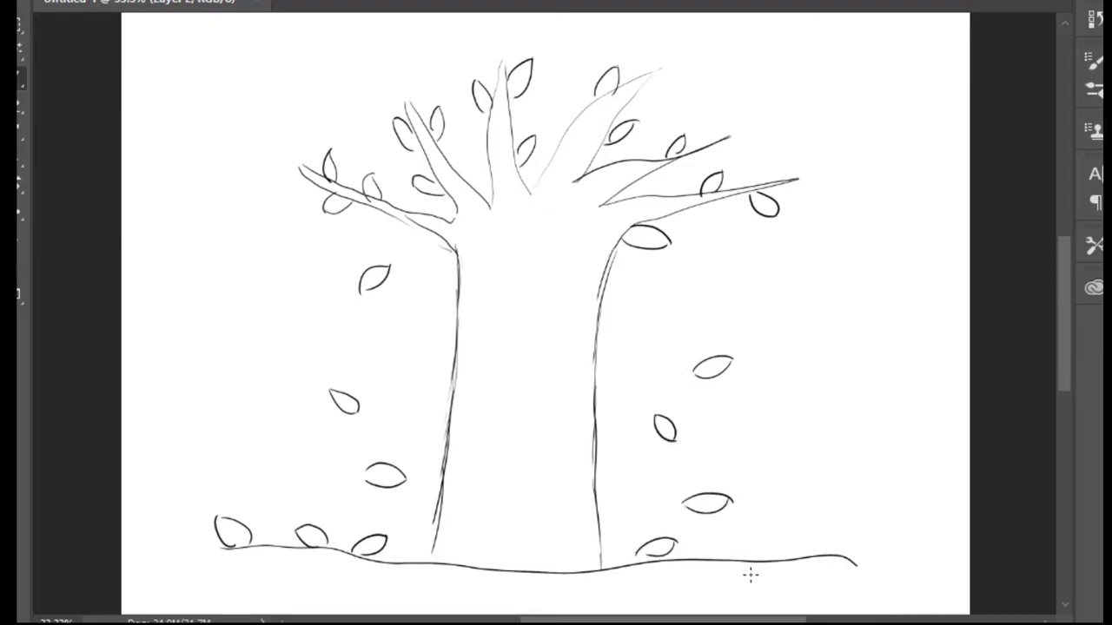
pyautogui.moveTo(766, 560)
pyautogui.mouseDown()
pyautogui.moveTo(803, 547)
pyautogui.moveTo(795, 560)
pyautogui.moveTo(735, 538)
pyautogui.mouseUp()
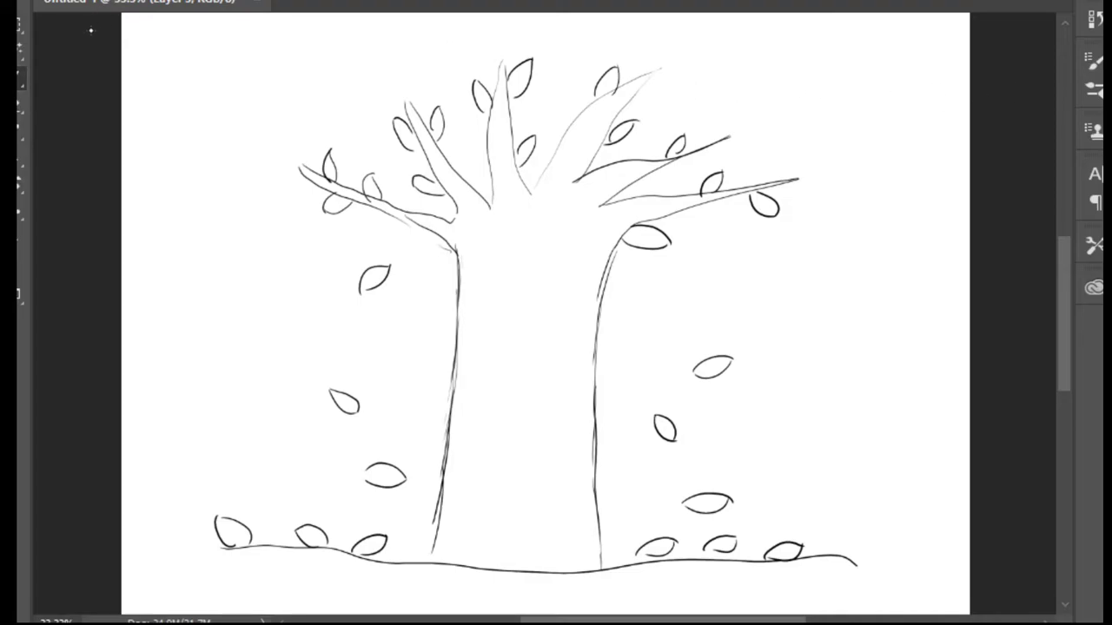
# Step: Paint yellow, orange, red and brown swatches in the top-left corner, then switch to Layer 2
pyautogui.moveTo(318, 72)
pyautogui.mouseDown()
pyautogui.moveTo(300, 39)
pyautogui.moveTo(263, 65)
pyautogui.mouseUp()
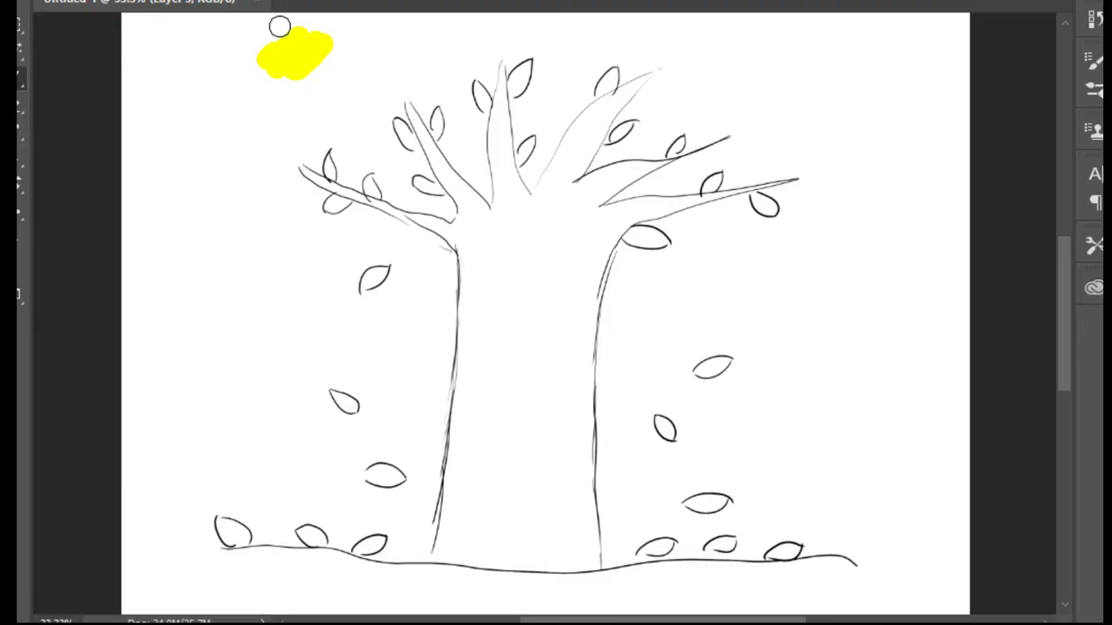
pyautogui.moveTo(280, 28); pyautogui.dragTo(253, 60)
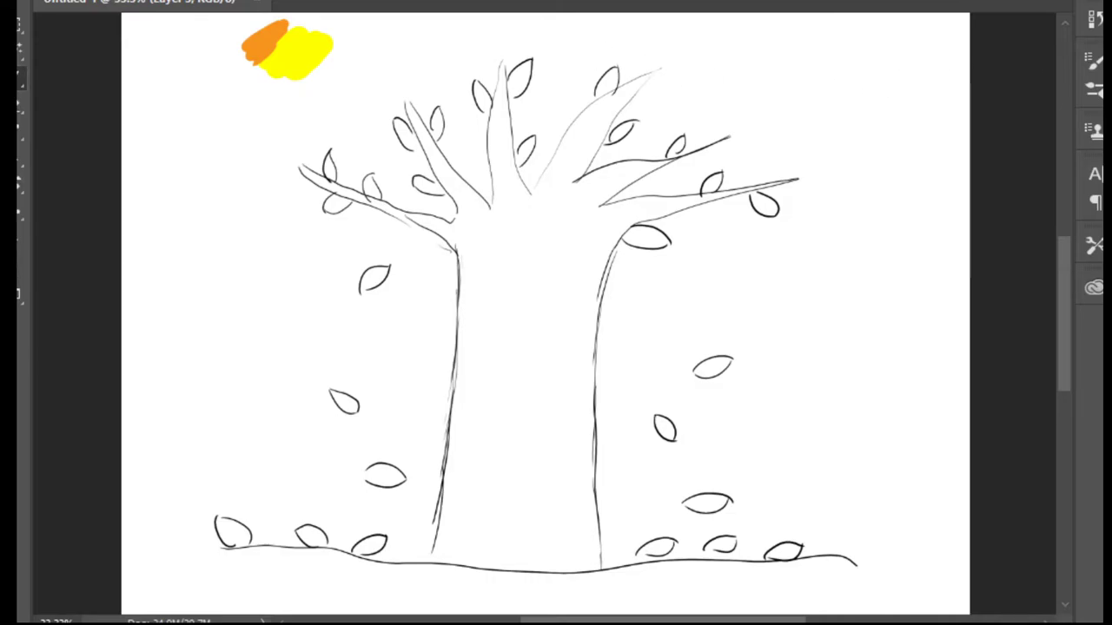
pyautogui.moveTo(220, 17)
pyautogui.mouseDown()
pyautogui.moveTo(243, 39)
pyautogui.moveTo(230, 52)
pyautogui.mouseUp()
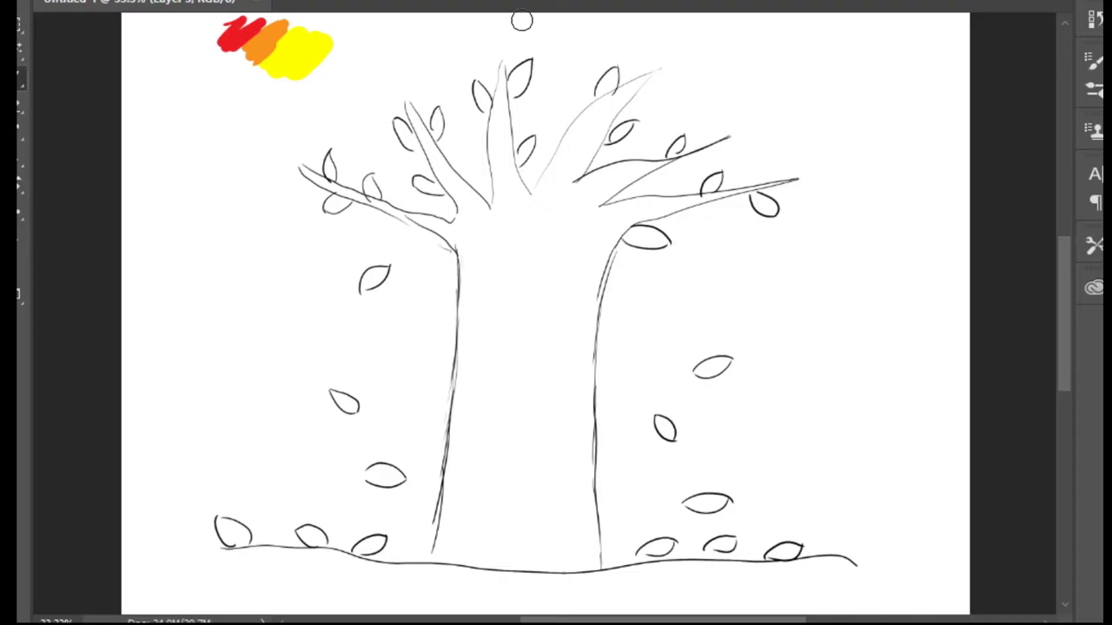
pyautogui.moveTo(230, 20)
pyautogui.mouseDown()
pyautogui.moveTo(199, 50)
pyautogui.moveTo(203, 70)
pyautogui.mouseUp()
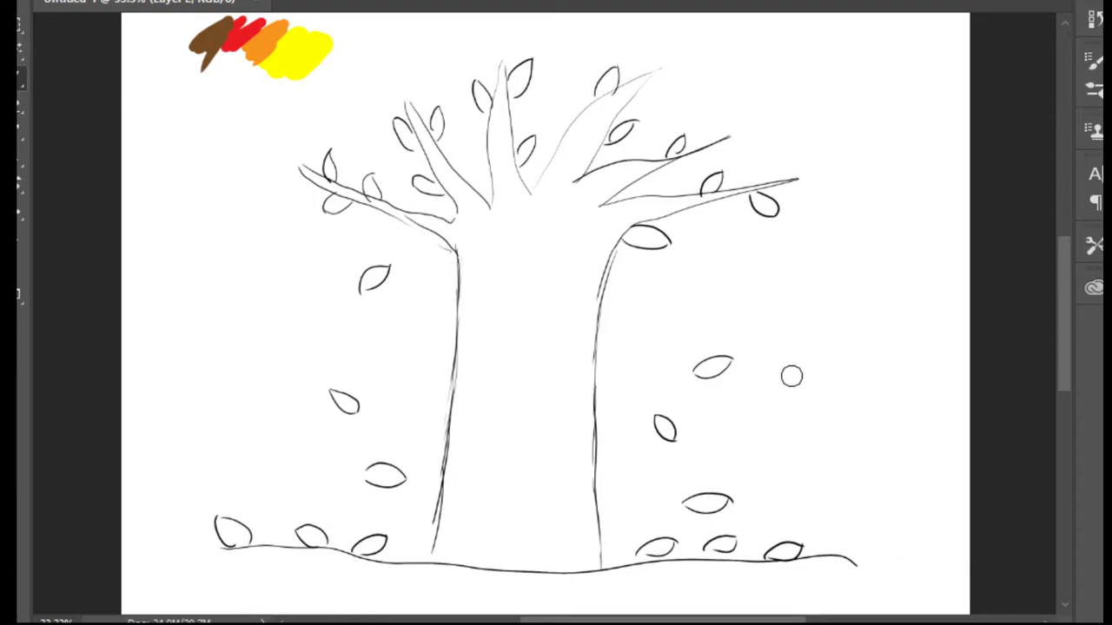
pyautogui.hotkey('alt', '[')
pyautogui.hotkey('ctrl', ',')
pyautogui.hotkey('ctrl', ',')
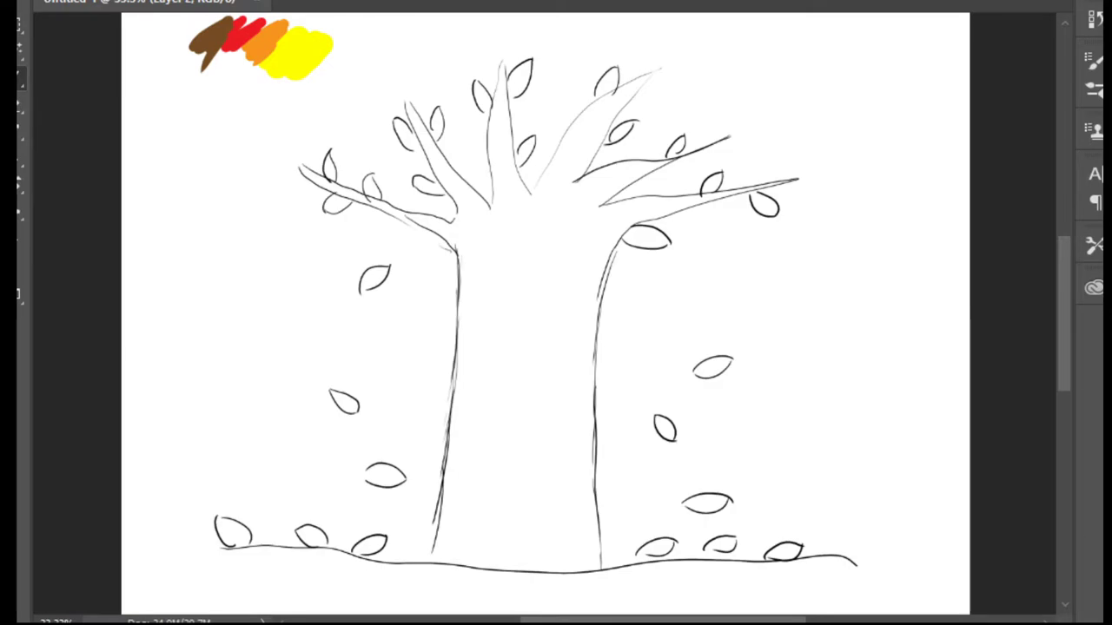
# Step: On Layer 1, paint the left trunk side and lower-left branch brown, zoomed in closer
pyautogui.hotkey('alt', '[')
pyautogui.moveTo(471, 231)
pyautogui.mouseDown()
pyautogui.moveTo(459, 373)
pyautogui.moveTo(468, 359)
pyautogui.moveTo(470, 330)
pyautogui.moveTo(432, 552)
pyautogui.mouseUp()
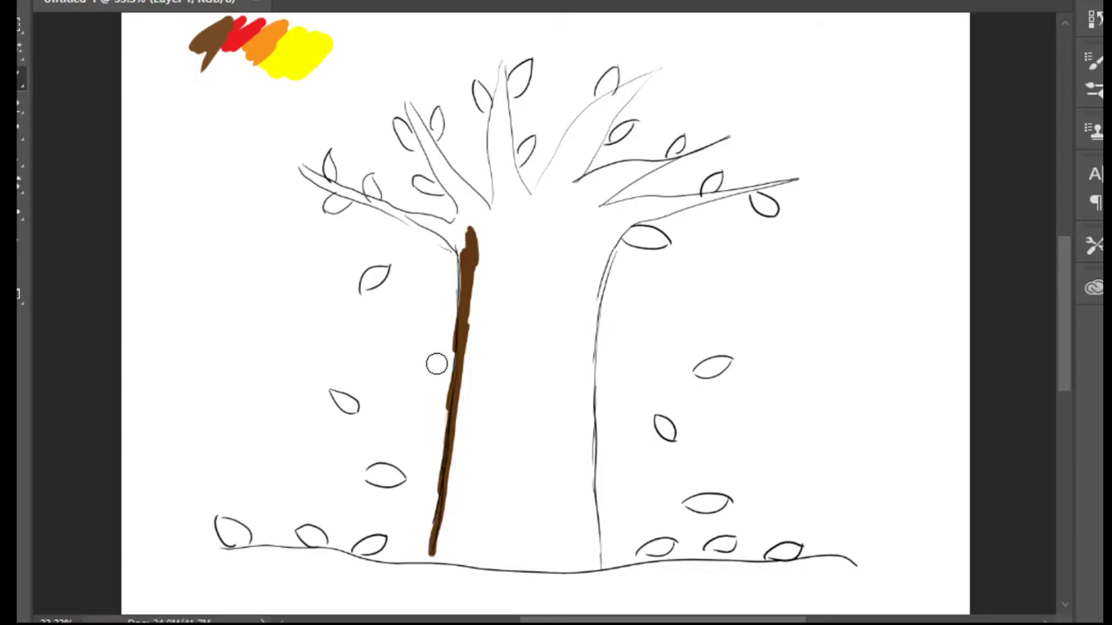
pyautogui.moveTo(304, 170); pyautogui.dragTo(335, 186)
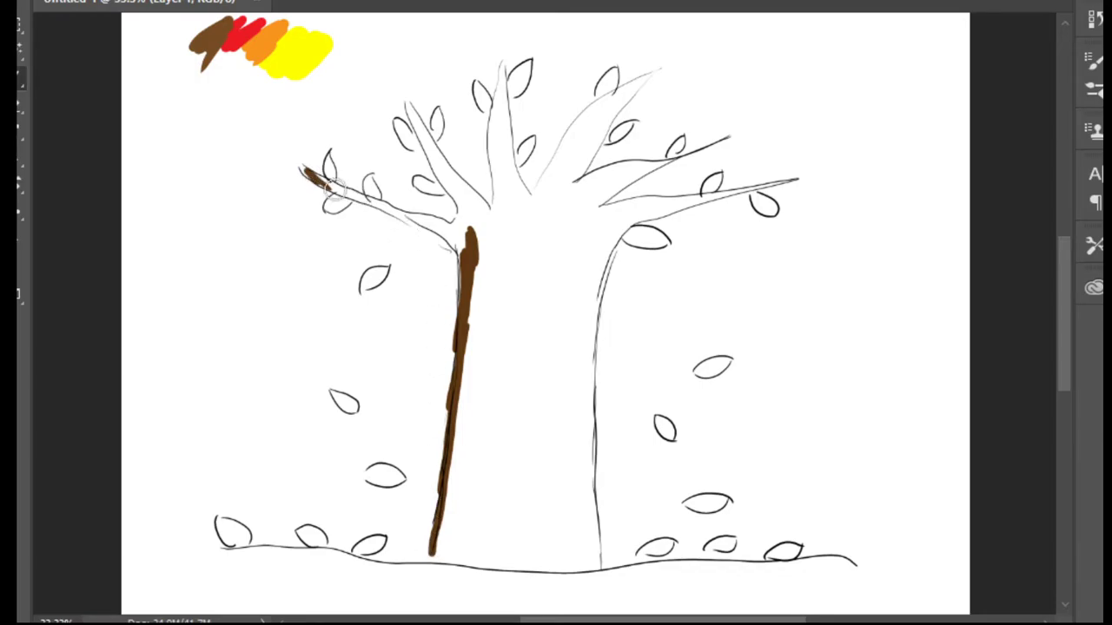
pyautogui.hotkey('ctrl', '+')
pyautogui.hotkey('ctrl', '+')
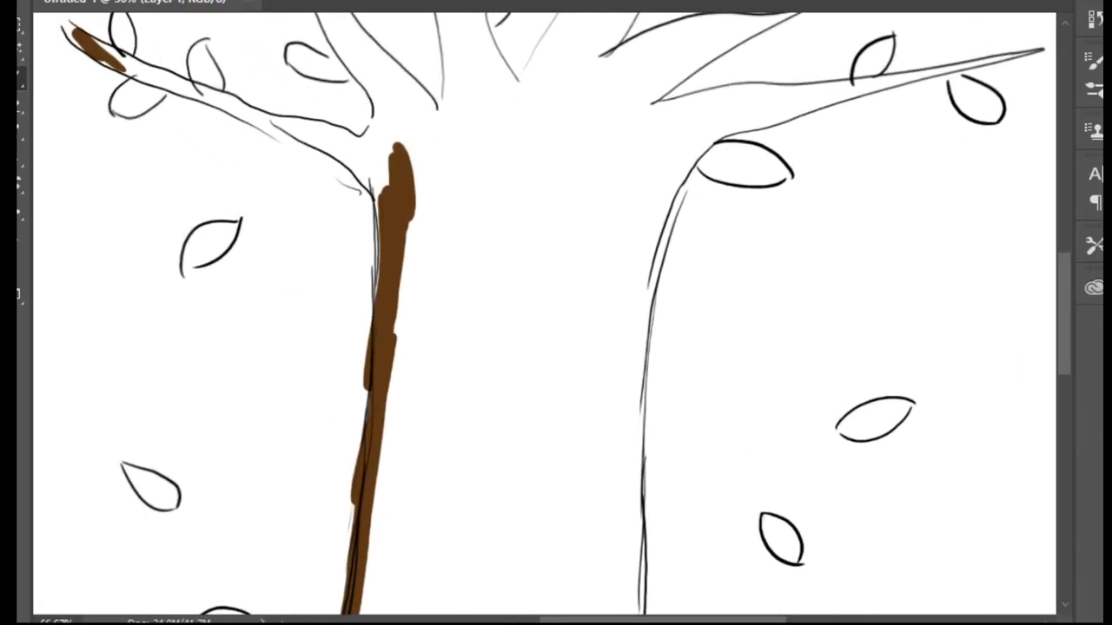
pyautogui.moveTo(87, 57)
pyautogui.mouseDown()
pyautogui.moveTo(55, 37)
pyautogui.moveTo(358, 149)
pyautogui.moveTo(323, 131)
pyautogui.moveTo(369, 167)
pyautogui.moveTo(385, 206)
pyautogui.moveTo(402, 148)
pyautogui.moveTo(352, 136)
pyautogui.moveTo(382, 109)
pyautogui.moveTo(385, 174)
pyautogui.mouseUp()
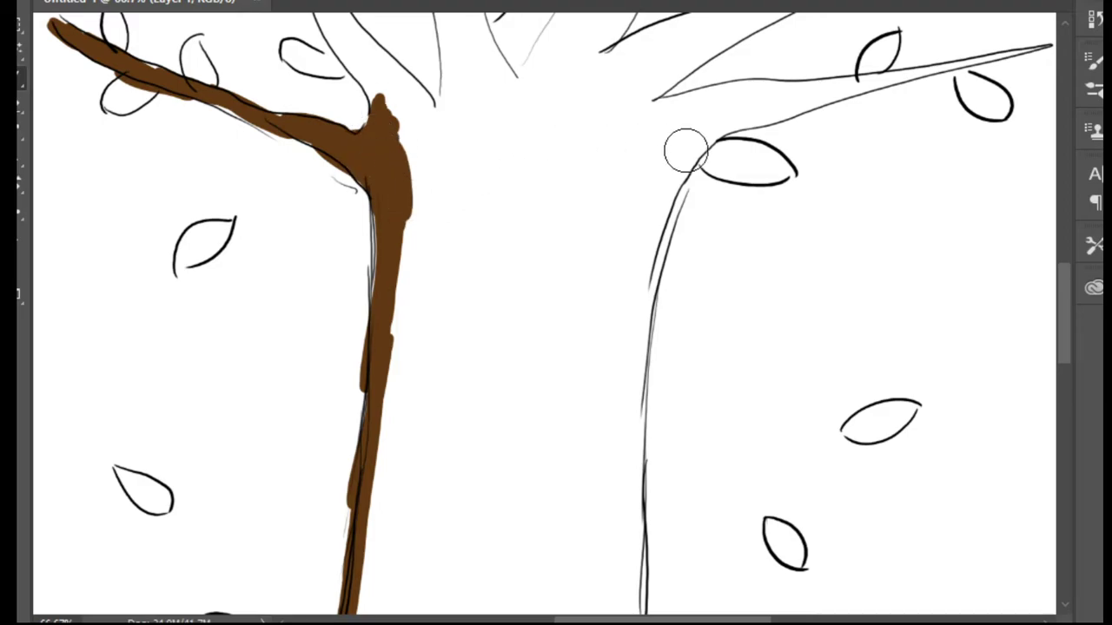
# Step: Paint the upper-left branch brown and widen it down into the trunk
pyautogui.scroll(5, 1067, 295)
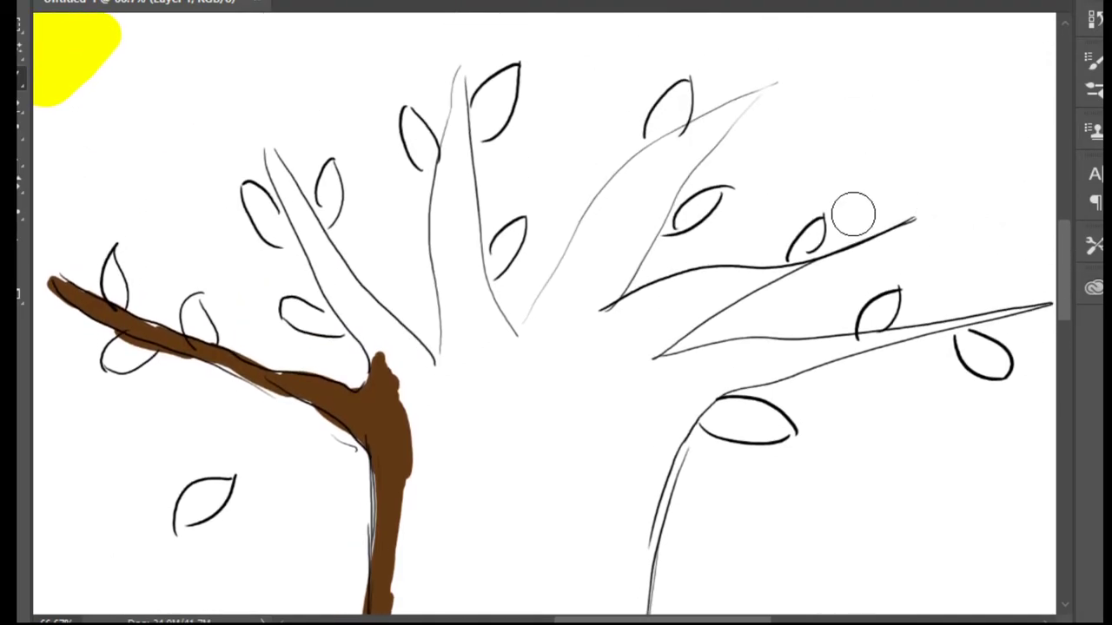
pyautogui.moveTo(266, 152); pyautogui.dragTo(373, 356)
pyautogui.moveTo(319, 261)
pyautogui.mouseDown()
pyautogui.moveTo(374, 358)
pyautogui.moveTo(389, 348)
pyautogui.moveTo(361, 276)
pyautogui.moveTo(323, 226)
pyautogui.moveTo(367, 299)
pyautogui.moveTo(328, 240)
pyautogui.mouseUp()
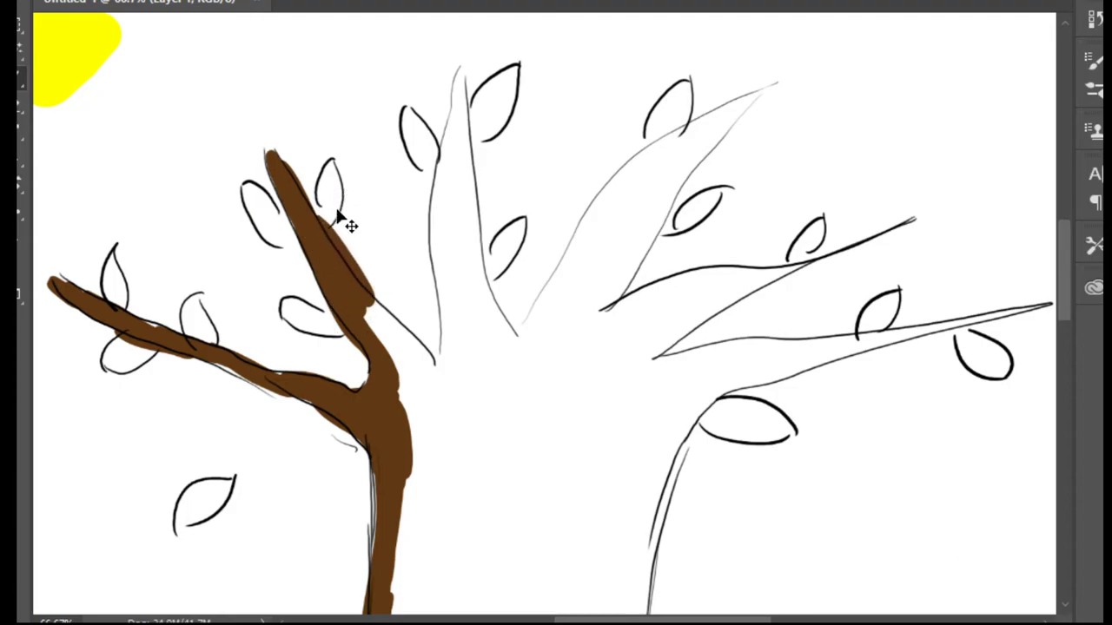
pyautogui.hotkey('ctrl', 'z')
pyautogui.moveTo(343, 279)
pyautogui.mouseDown()
pyautogui.moveTo(320, 241)
pyautogui.moveTo(411, 344)
pyautogui.moveTo(358, 302)
pyautogui.moveTo(423, 383)
pyautogui.moveTo(355, 311)
pyautogui.moveTo(405, 372)
pyautogui.mouseUp()
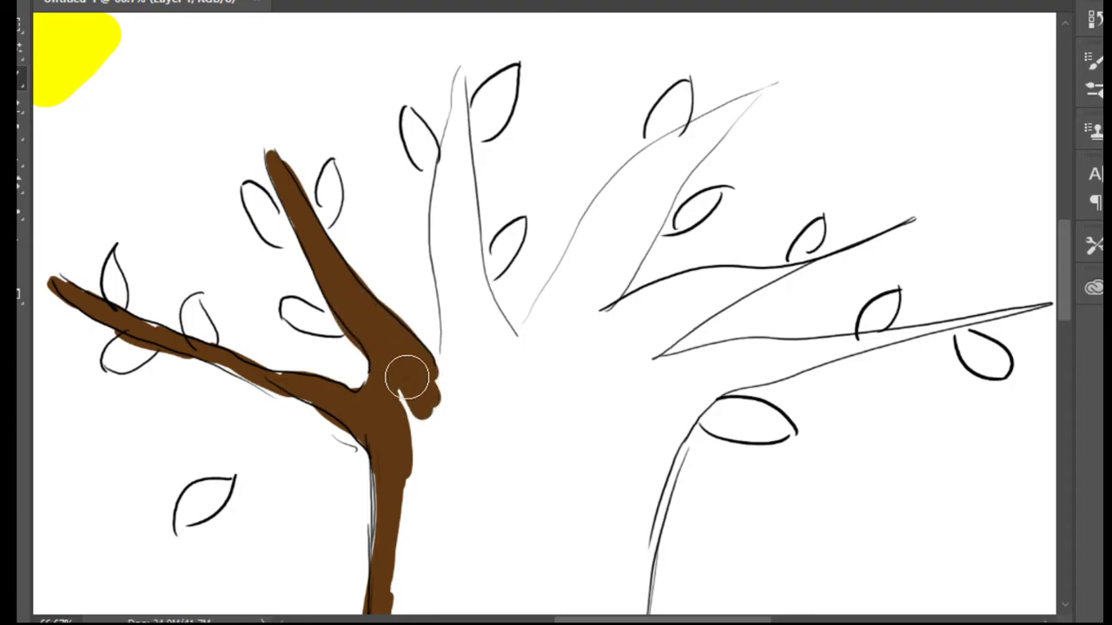
# Step: Paint the central and right branches brown and thicken the left branch toward the trunk
pyautogui.moveTo(461, 71)
pyautogui.mouseDown()
pyautogui.moveTo(439, 256)
pyautogui.moveTo(449, 373)
pyautogui.moveTo(450, 339)
pyautogui.mouseUp()
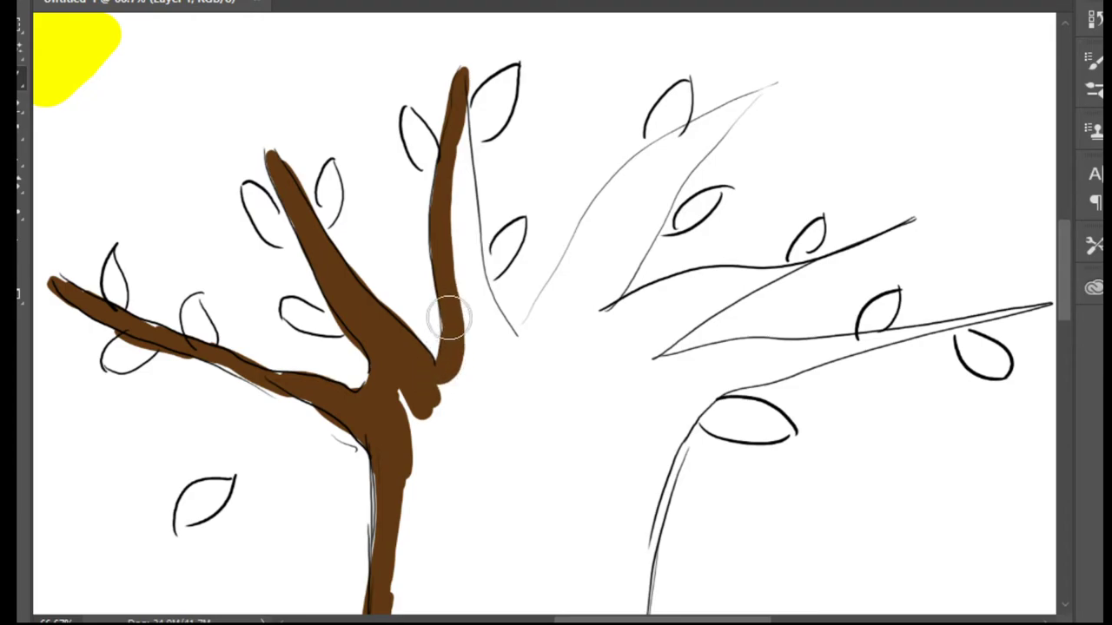
pyautogui.moveTo(457, 83)
pyautogui.mouseDown()
pyautogui.moveTo(454, 186)
pyautogui.moveTo(490, 306)
pyautogui.moveTo(521, 352)
pyautogui.mouseUp()
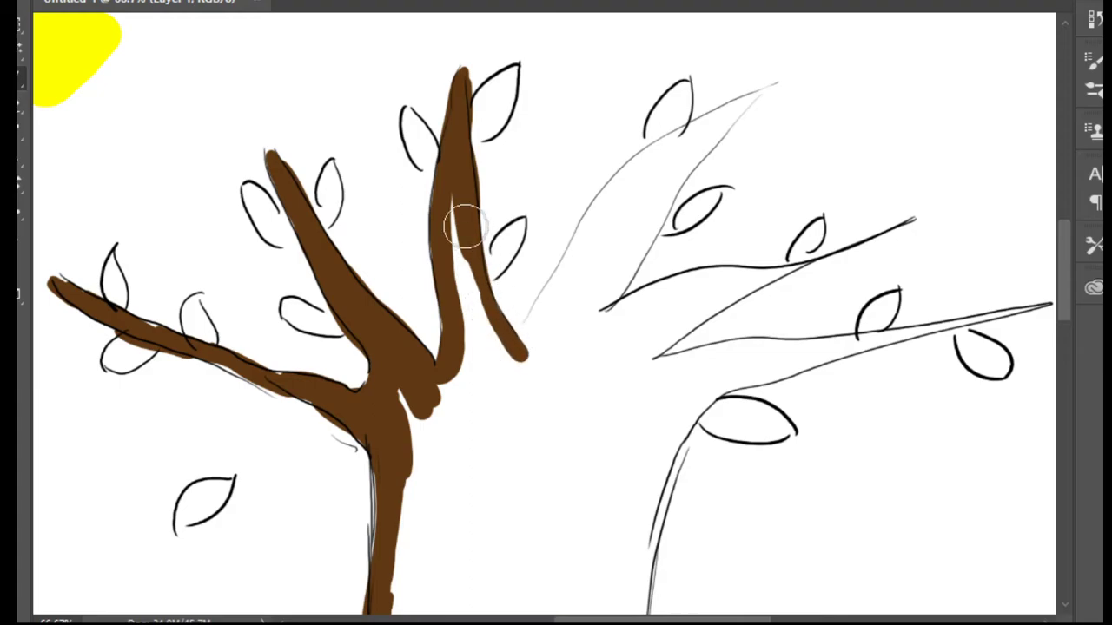
pyautogui.moveTo(460, 187); pyautogui.dragTo(474, 296)
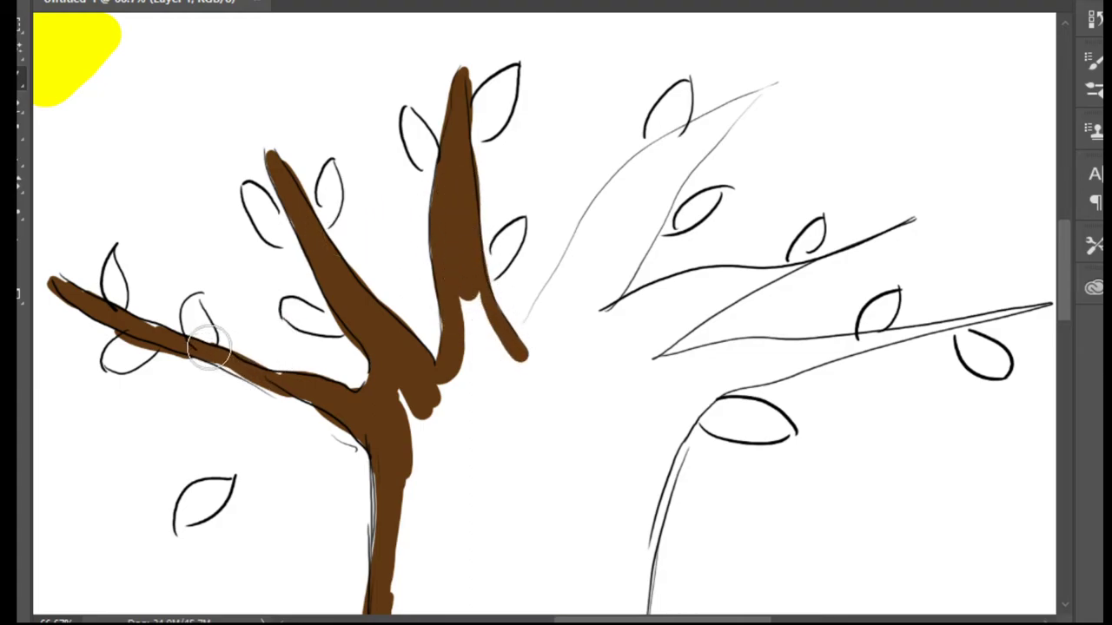
pyautogui.moveTo(193, 317)
pyautogui.mouseDown()
pyautogui.moveTo(141, 318)
pyautogui.moveTo(209, 356)
pyautogui.mouseUp()
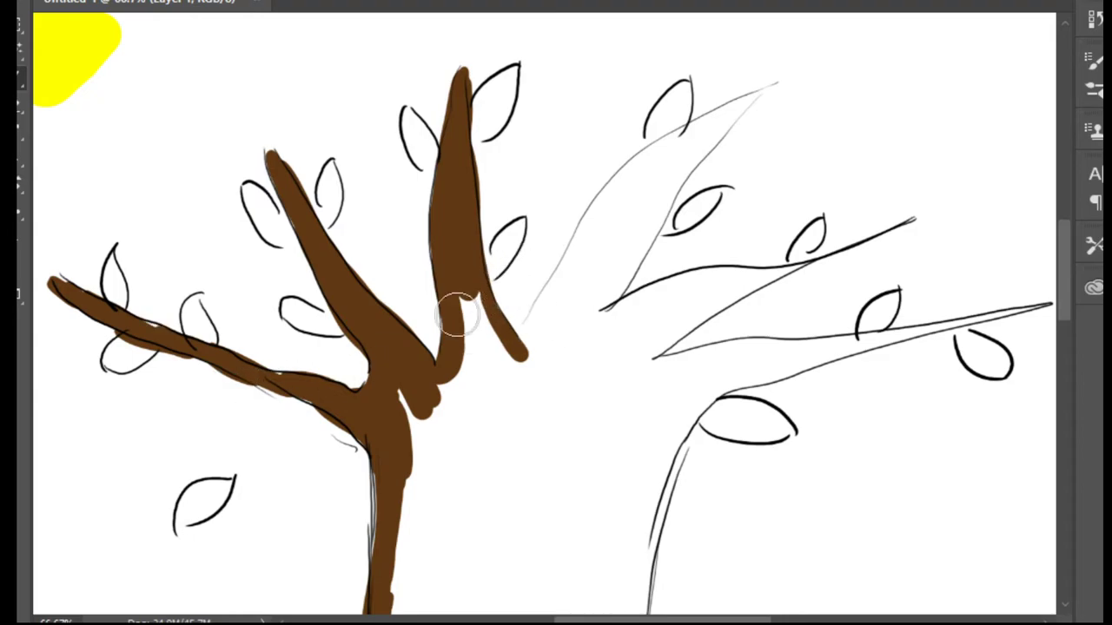
pyautogui.moveTo(163, 334); pyautogui.dragTo(305, 391)
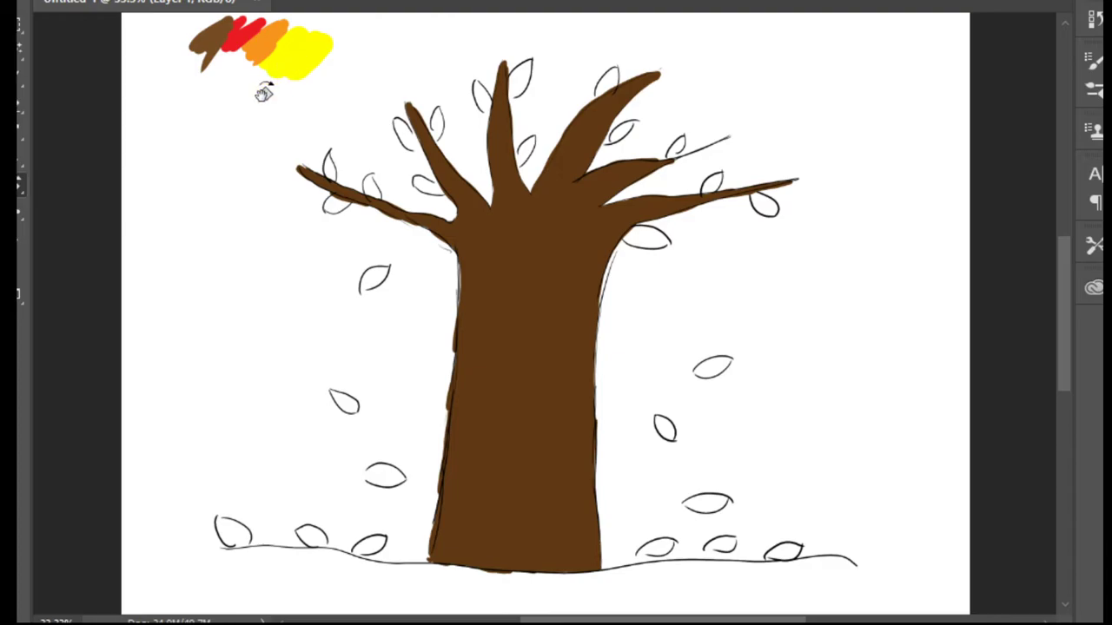
# Step: Fill six branch, falling and ground leaves with sampled yellow, and the top central leaf orange
pyautogui.press('b')
pyautogui.press('alt')
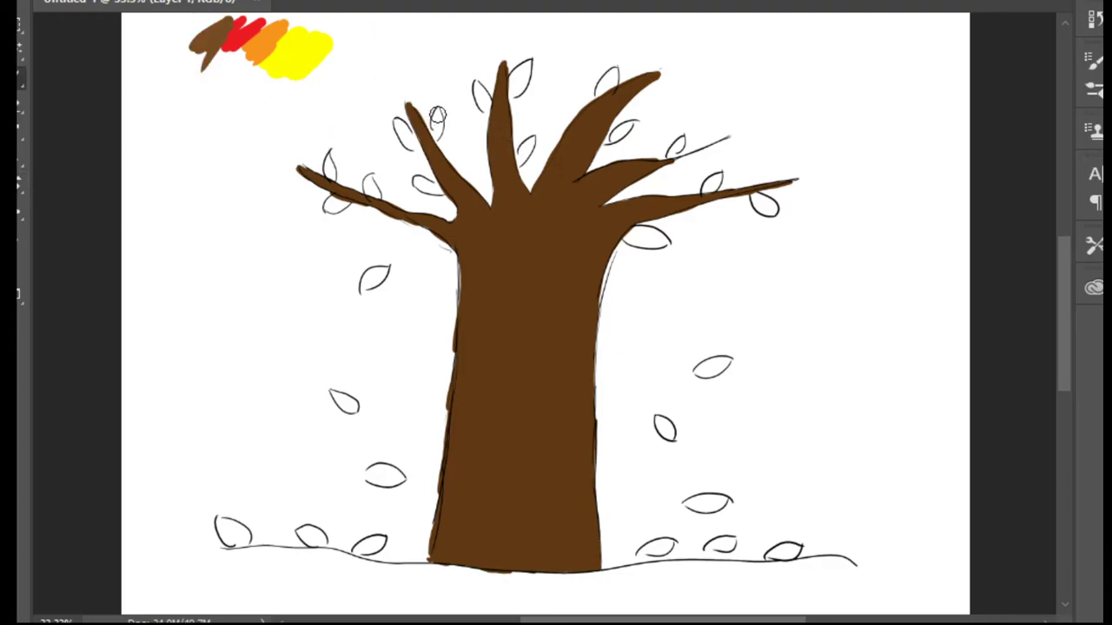
pyautogui.moveTo(437, 116); pyautogui.dragTo(436, 115)
pyautogui.moveTo(373, 186); pyautogui.dragTo(376, 193)
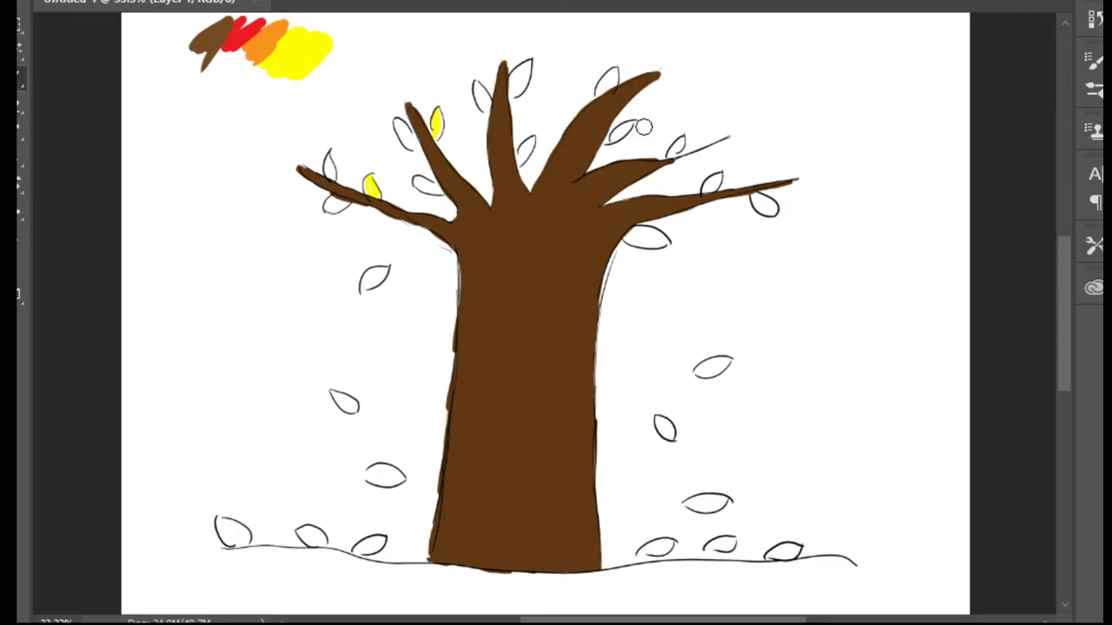
pyautogui.moveTo(628, 127); pyautogui.dragTo(625, 132)
pyautogui.moveTo(709, 183); pyautogui.dragTo(712, 181)
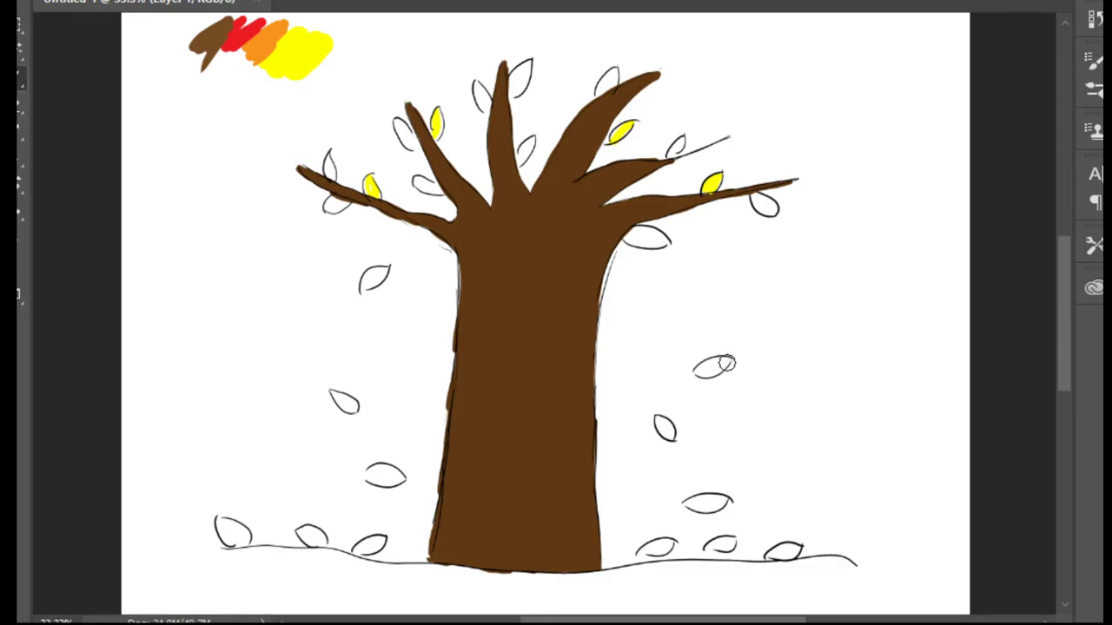
pyautogui.moveTo(726, 363); pyautogui.dragTo(700, 371)
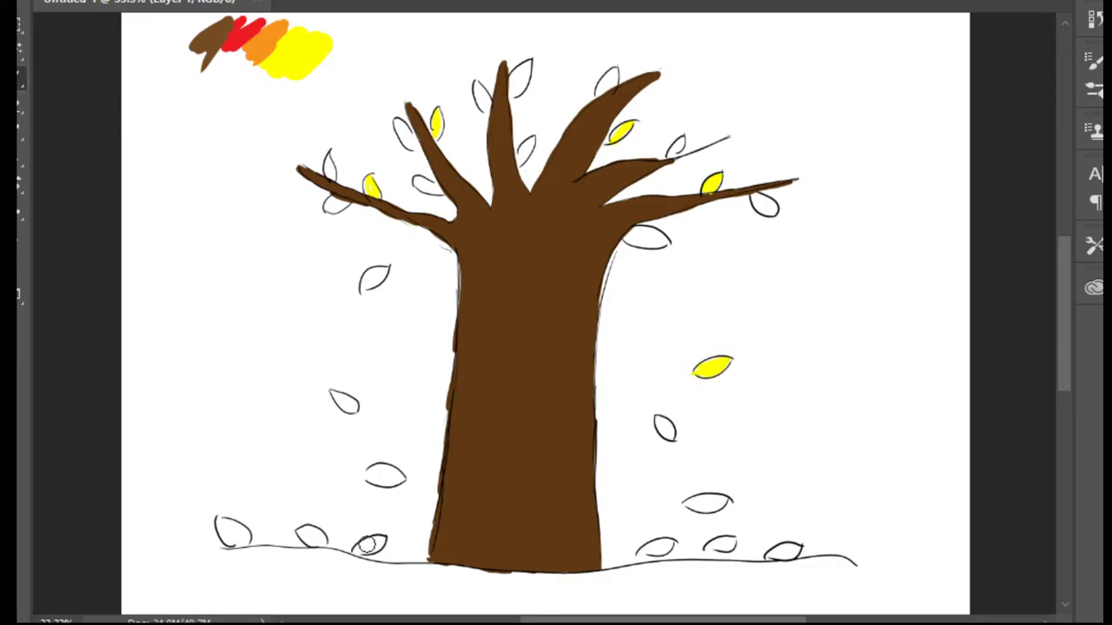
pyautogui.moveTo(368, 543)
pyautogui.mouseDown()
pyautogui.moveTo(379, 543)
pyautogui.moveTo(352, 550)
pyautogui.mouseUp()
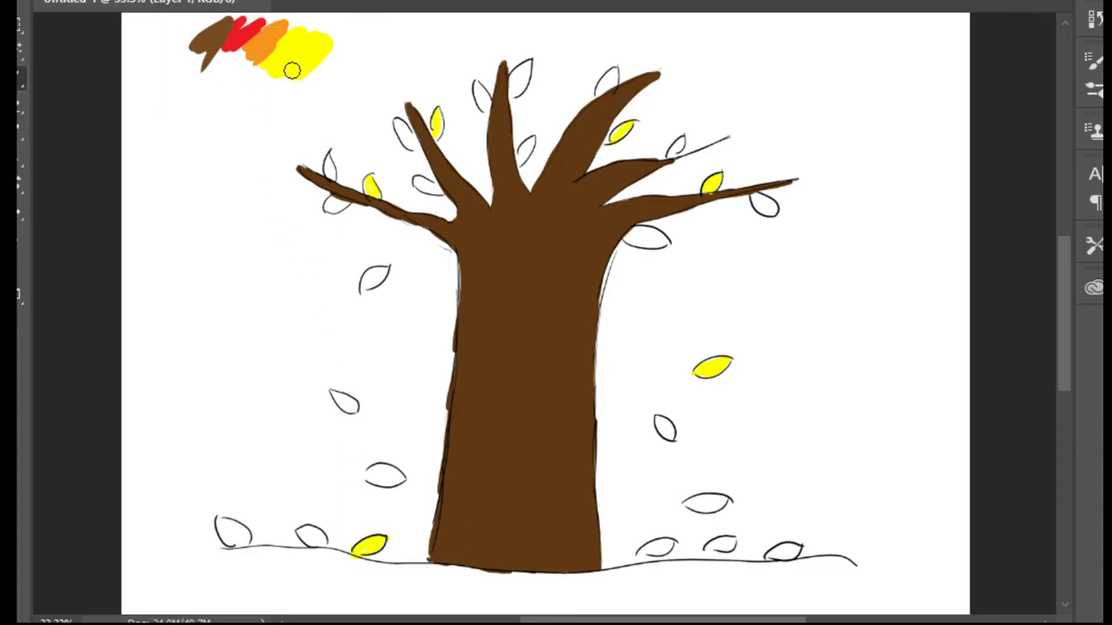
pyautogui.moveTo(521, 73)
pyautogui.mouseDown()
pyautogui.moveTo(515, 87)
pyautogui.moveTo(528, 66)
pyautogui.moveTo(513, 94)
pyautogui.mouseUp()
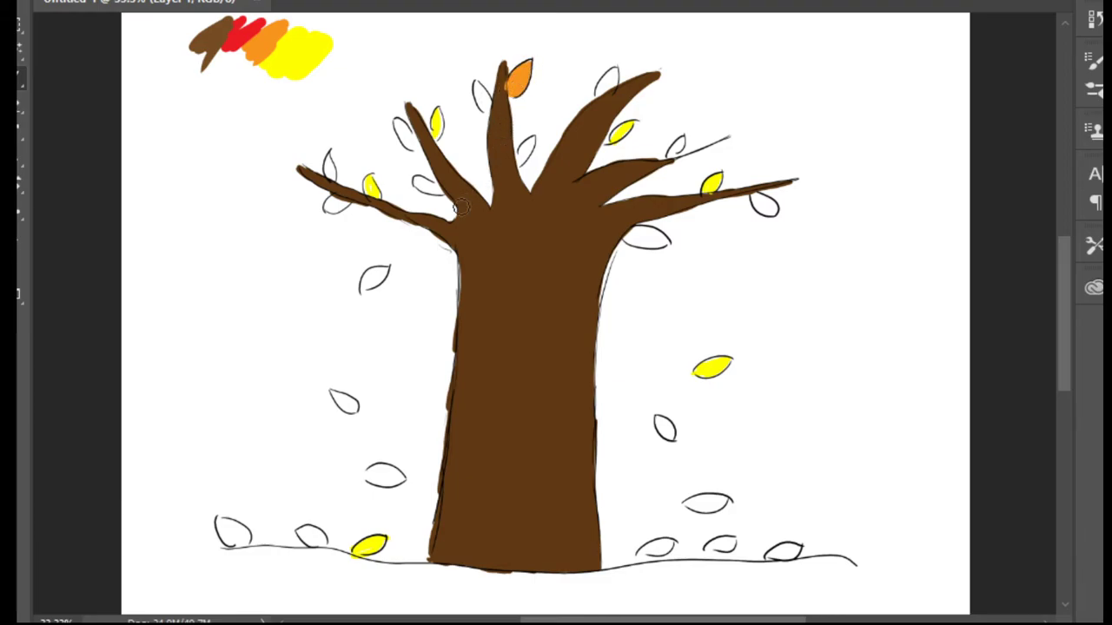
# Step: Colour the left-branch, right-branch and trunk-side leaves orange, undoing one mistaken fill
pyautogui.moveTo(420, 185)
pyautogui.mouseDown()
pyautogui.moveTo(440, 193)
pyautogui.moveTo(424, 186)
pyautogui.mouseUp()
pyautogui.moveTo(519, 154)
pyautogui.mouseDown()
pyautogui.moveTo(529, 145)
pyautogui.moveTo(523, 162)
pyautogui.mouseUp()
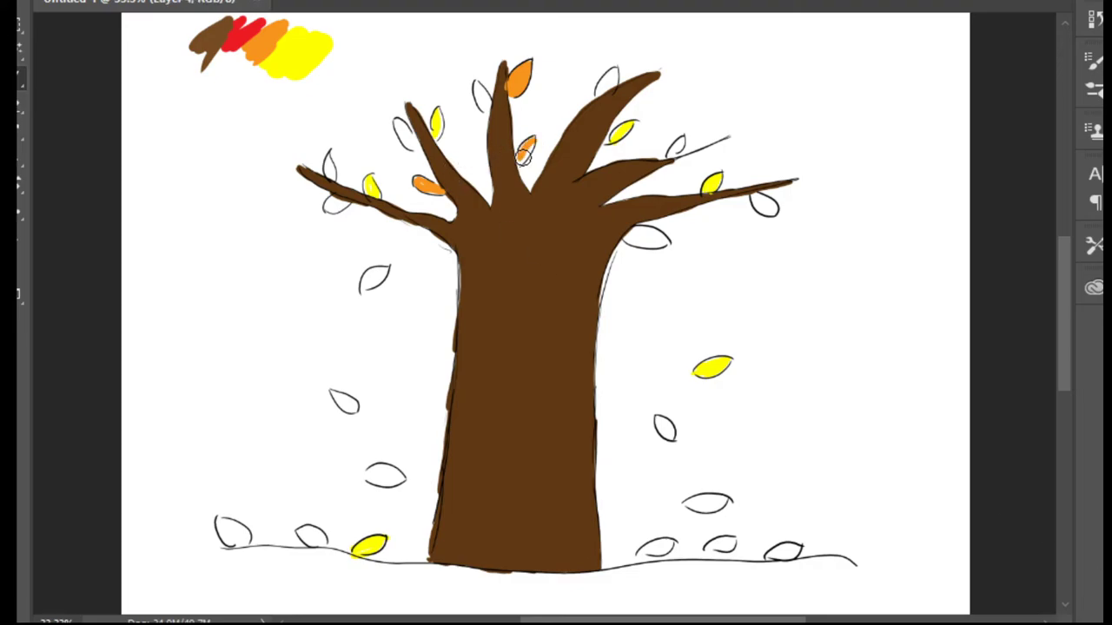
pyautogui.hotkey('ctrl', 'z')
pyautogui.moveTo(678, 146); pyautogui.dragTo(675, 152)
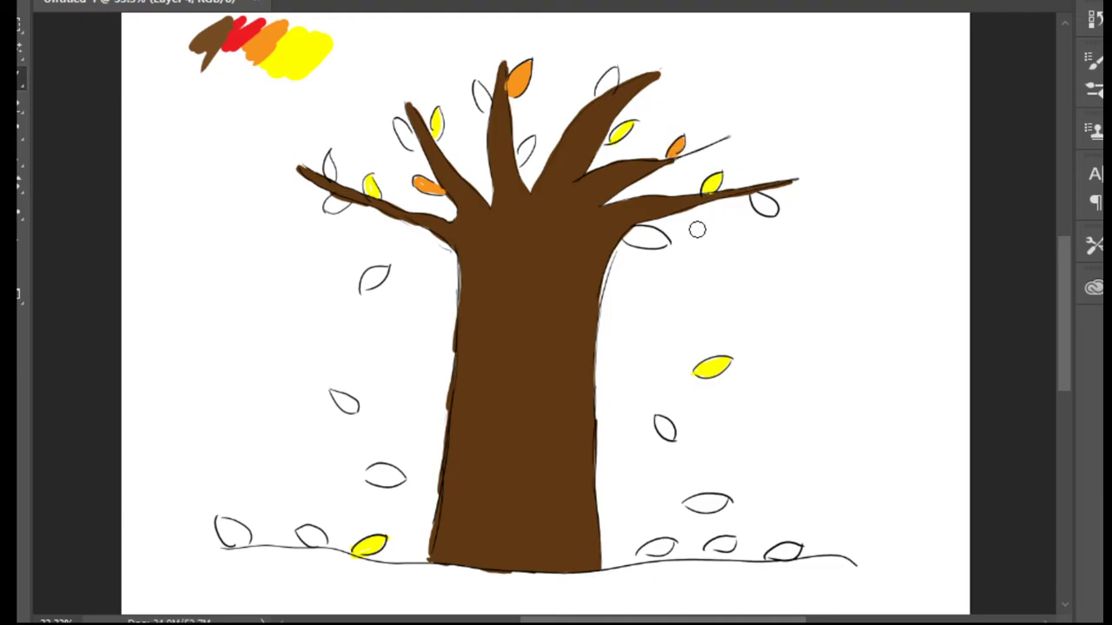
pyautogui.moveTo(624, 234)
pyautogui.mouseDown()
pyautogui.moveTo(666, 242)
pyautogui.moveTo(651, 234)
pyautogui.mouseUp()
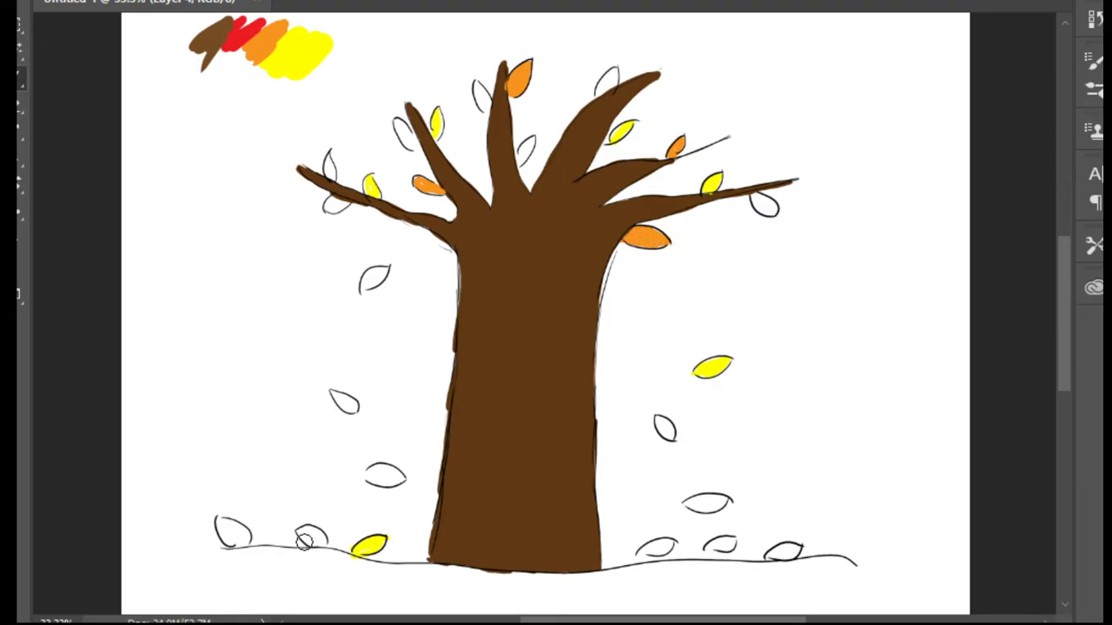
# Step: Colour two ground leaves and the left falling leaf orange, and the leaf between upper branches red
pyautogui.moveTo(302, 529)
pyautogui.mouseDown()
pyautogui.moveTo(321, 542)
pyautogui.moveTo(311, 534)
pyautogui.mouseUp()
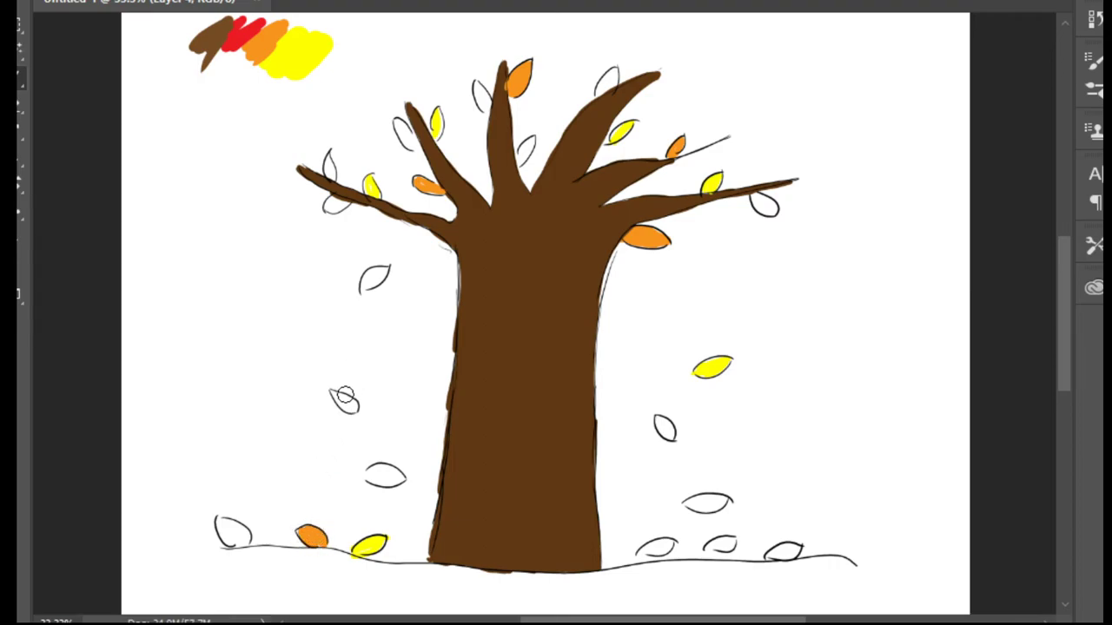
pyautogui.moveTo(340, 392); pyautogui.dragTo(348, 406)
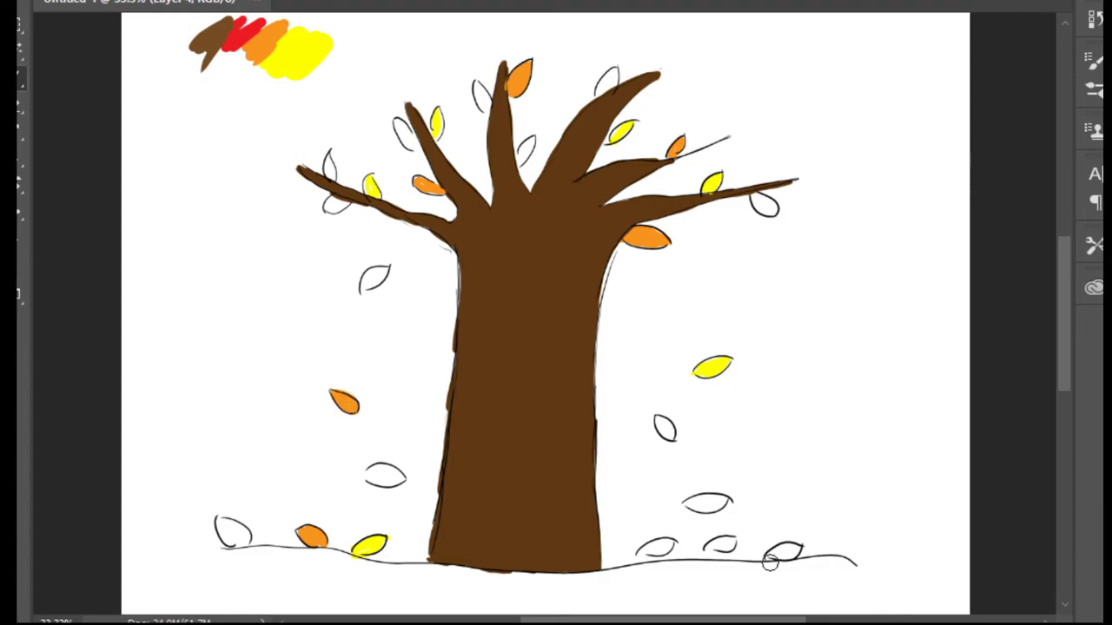
pyautogui.moveTo(721, 549)
pyautogui.mouseDown()
pyautogui.moveTo(728, 544)
pyautogui.moveTo(706, 551)
pyautogui.moveTo(732, 542)
pyautogui.mouseUp()
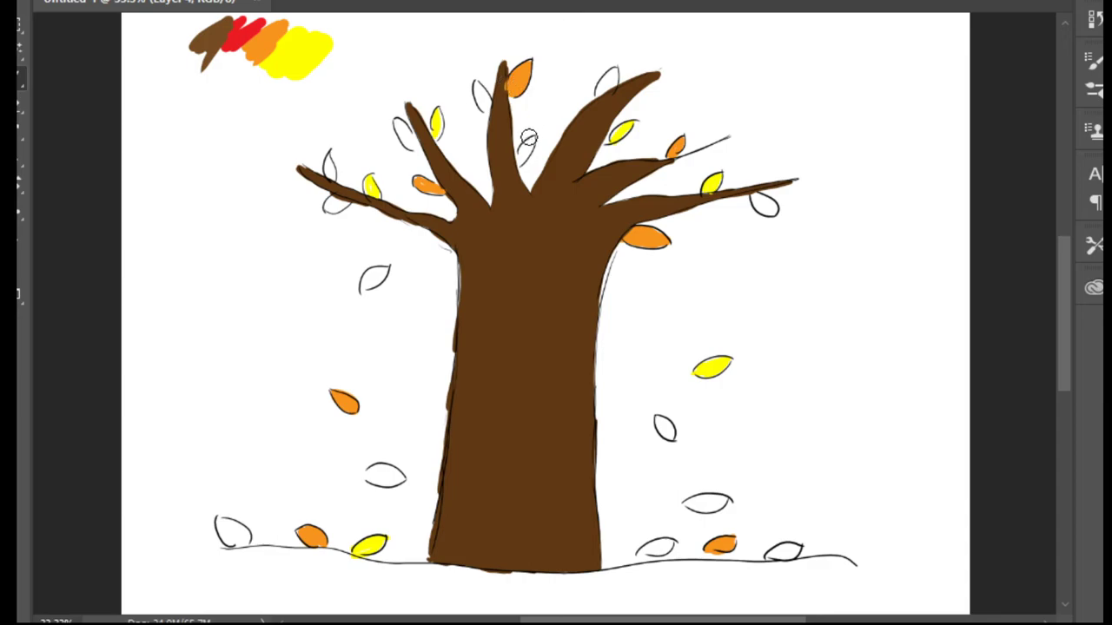
pyautogui.moveTo(533, 142); pyautogui.dragTo(516, 168)
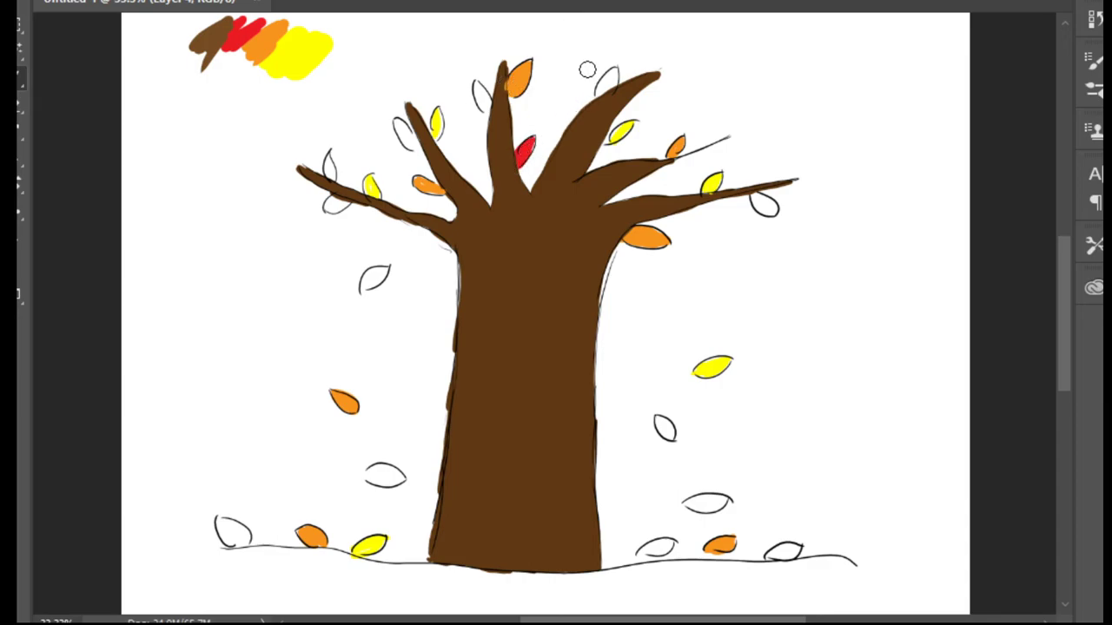
# Step: Colour five branch leaves red: top-right, left branch, right tip and two upper-left
pyautogui.moveTo(613, 66)
pyautogui.mouseDown()
pyautogui.moveTo(600, 96)
pyautogui.moveTo(609, 83)
pyautogui.mouseUp()
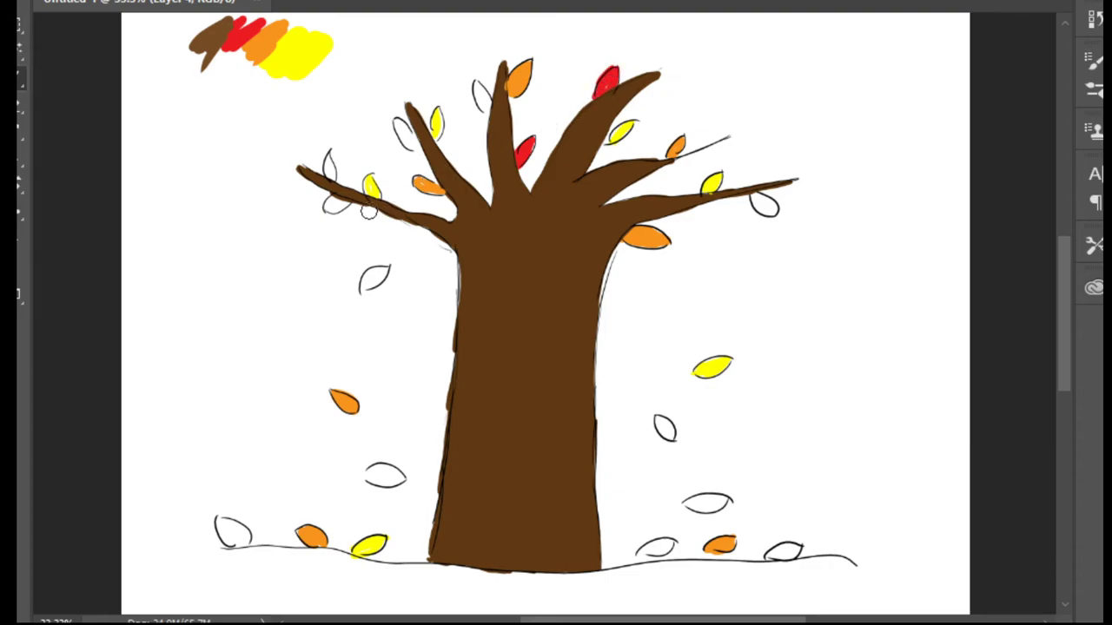
pyautogui.moveTo(330, 160)
pyautogui.mouseDown()
pyautogui.moveTo(339, 198)
pyautogui.moveTo(328, 213)
pyautogui.mouseUp()
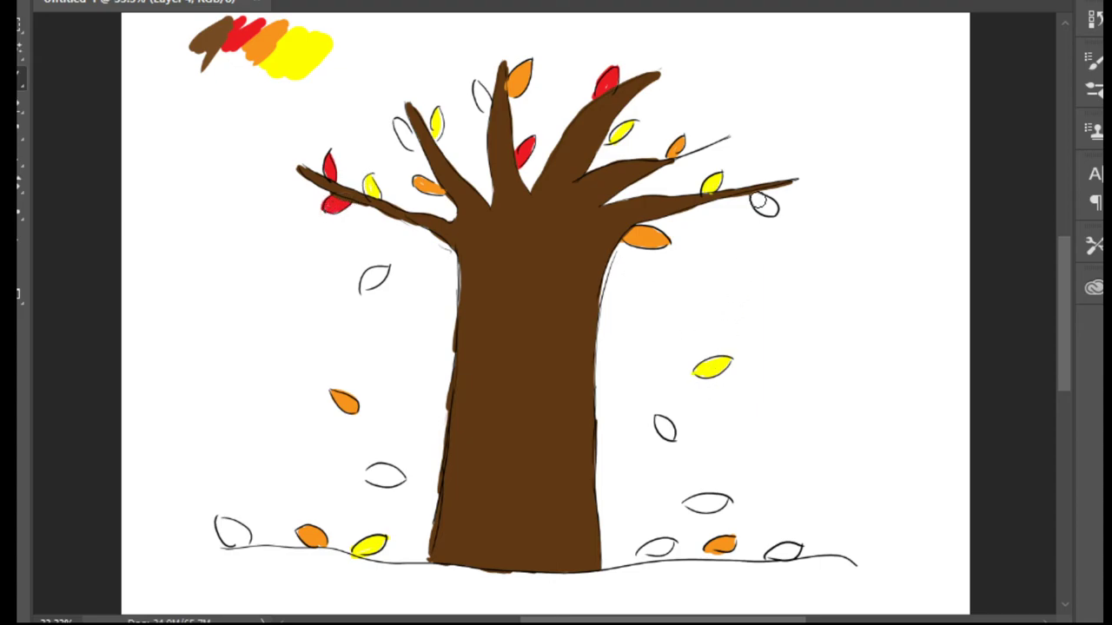
pyautogui.moveTo(762, 201)
pyautogui.mouseDown()
pyautogui.moveTo(774, 212)
pyautogui.moveTo(758, 202)
pyautogui.moveTo(765, 214)
pyautogui.mouseUp()
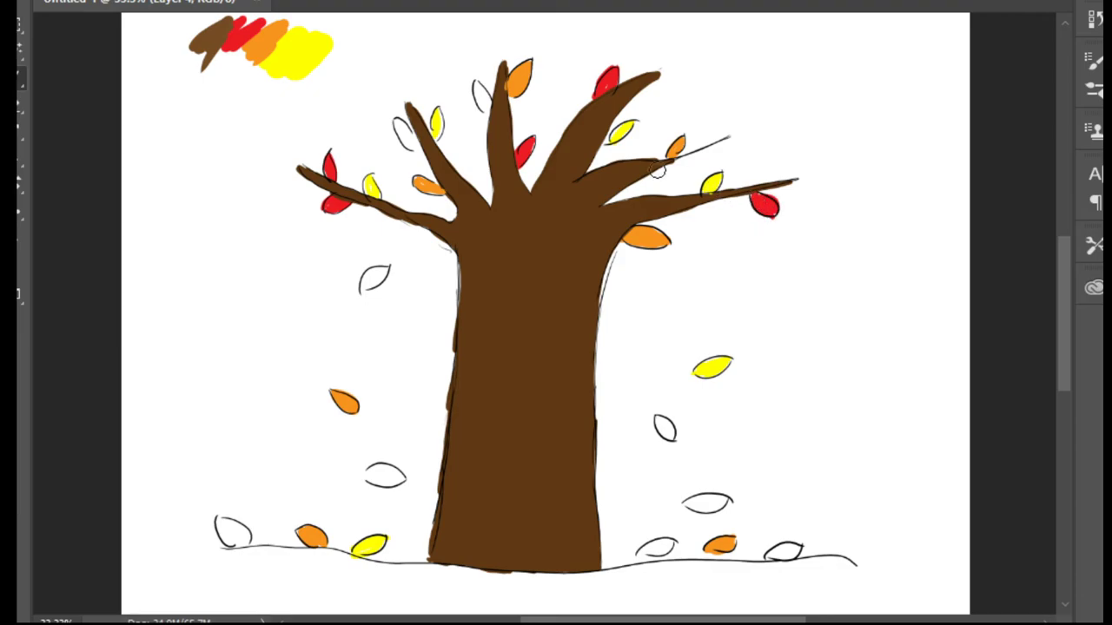
pyautogui.moveTo(476, 85); pyautogui.dragTo(483, 114)
pyautogui.moveTo(399, 128); pyautogui.dragTo(410, 146)
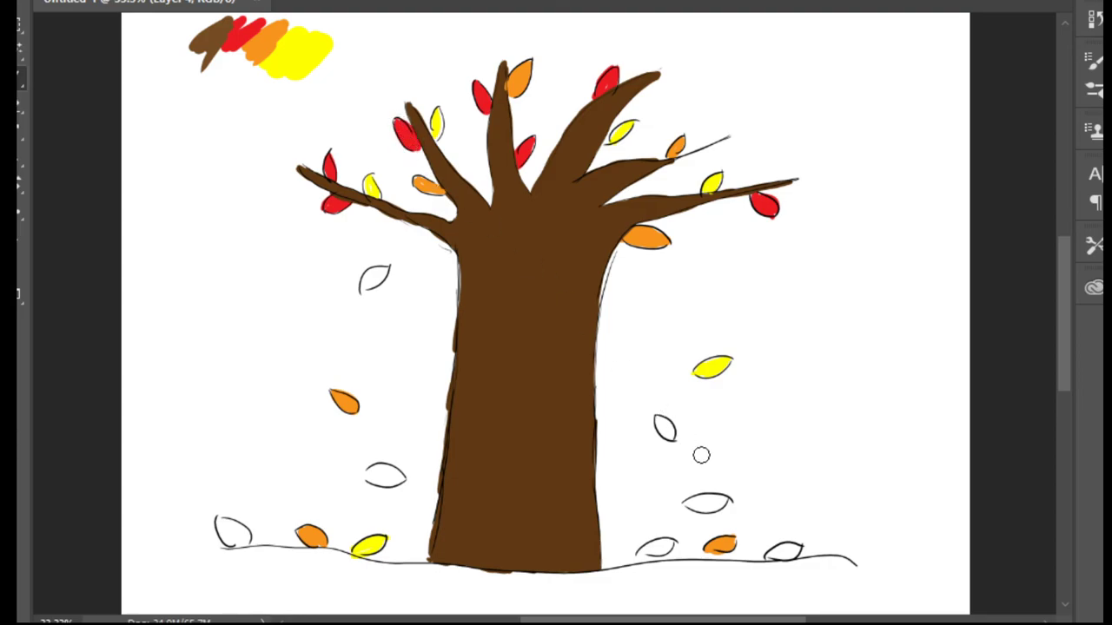
# Step: Colour the right falling leaf and three ground leaves red, then sample the yellow dab again
pyautogui.moveTo(668, 440)
pyautogui.mouseDown()
pyautogui.moveTo(660, 421)
pyautogui.moveTo(677, 445)
pyautogui.mouseUp()
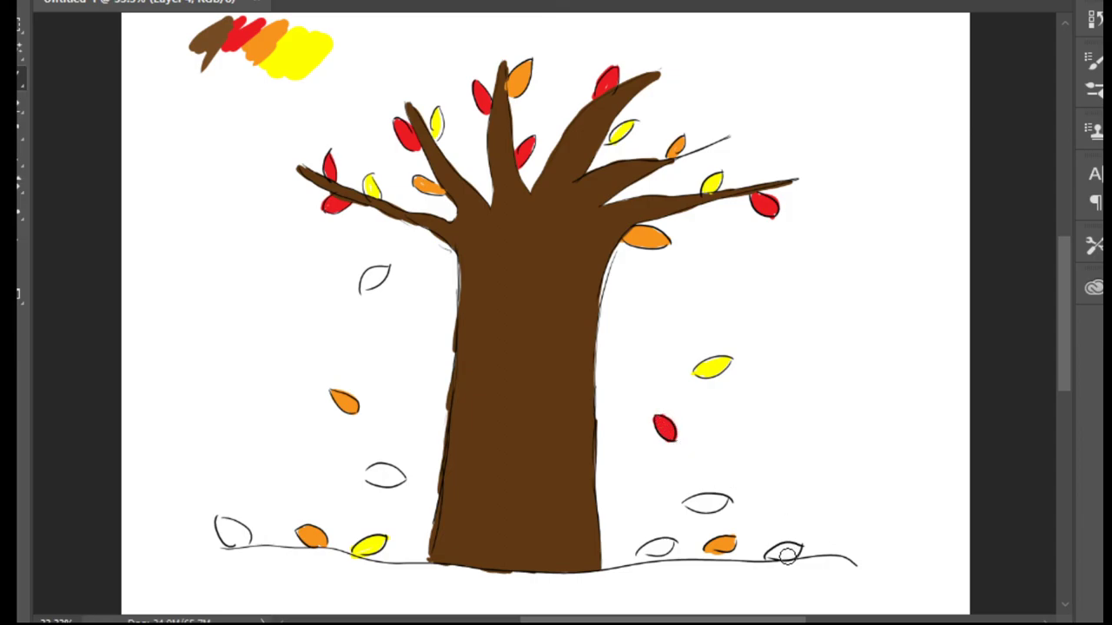
pyautogui.moveTo(768, 552)
pyautogui.mouseDown()
pyautogui.moveTo(794, 551)
pyautogui.moveTo(777, 554)
pyautogui.mouseUp()
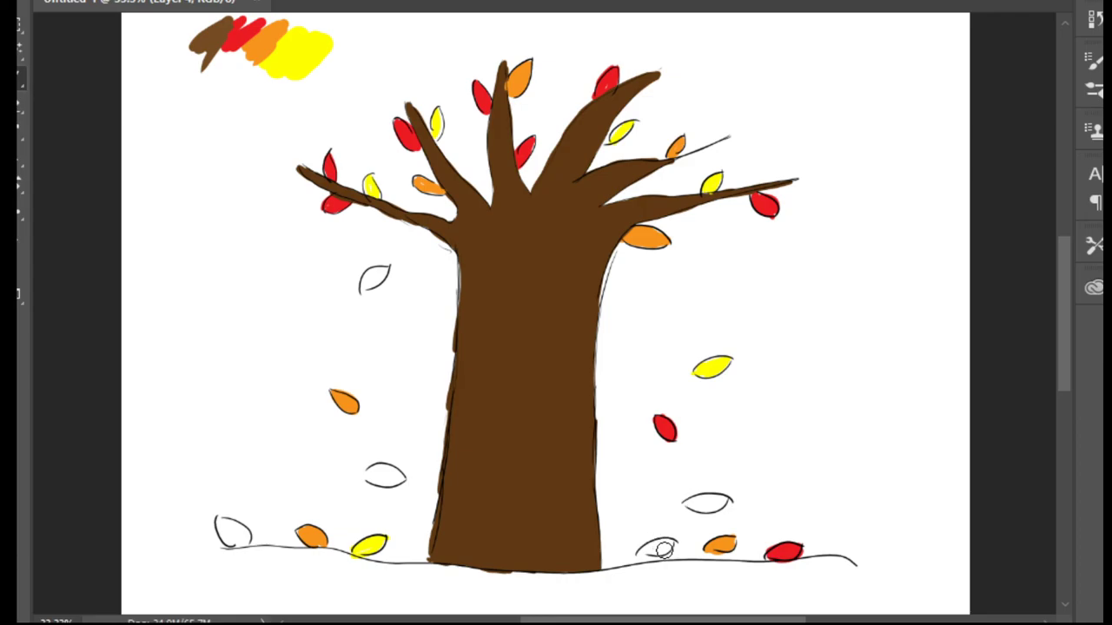
pyautogui.moveTo(649, 552); pyautogui.dragTo(664, 547)
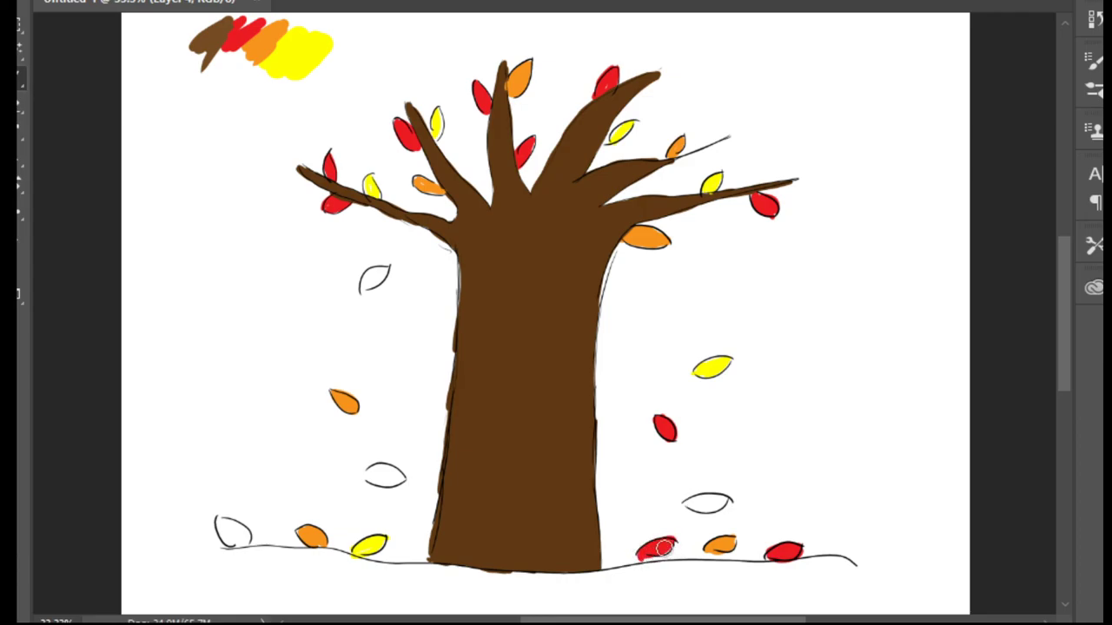
pyautogui.moveTo(221, 521)
pyautogui.mouseDown()
pyautogui.moveTo(243, 542)
pyautogui.moveTo(224, 525)
pyautogui.moveTo(232, 539)
pyautogui.mouseUp()
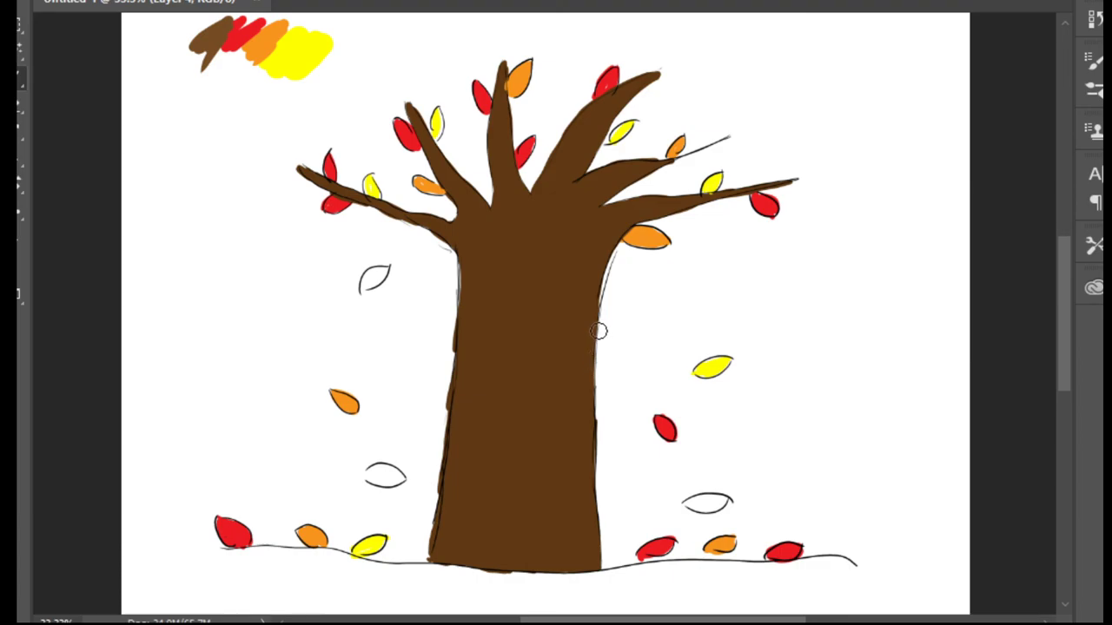
pyautogui.press('alt')
pyautogui.press('alt')
# Step: Sample yellow and paint the upper-left, lower-left and lower-right falling leaves yellow
pyautogui.keyDown('alt'); pyautogui.click(314, 47); pyautogui.keyUp('alt')
pyautogui.moveTo(380, 272)
pyautogui.mouseDown()
pyautogui.moveTo(368, 287)
pyautogui.moveTo(377, 276)
pyautogui.mouseUp()
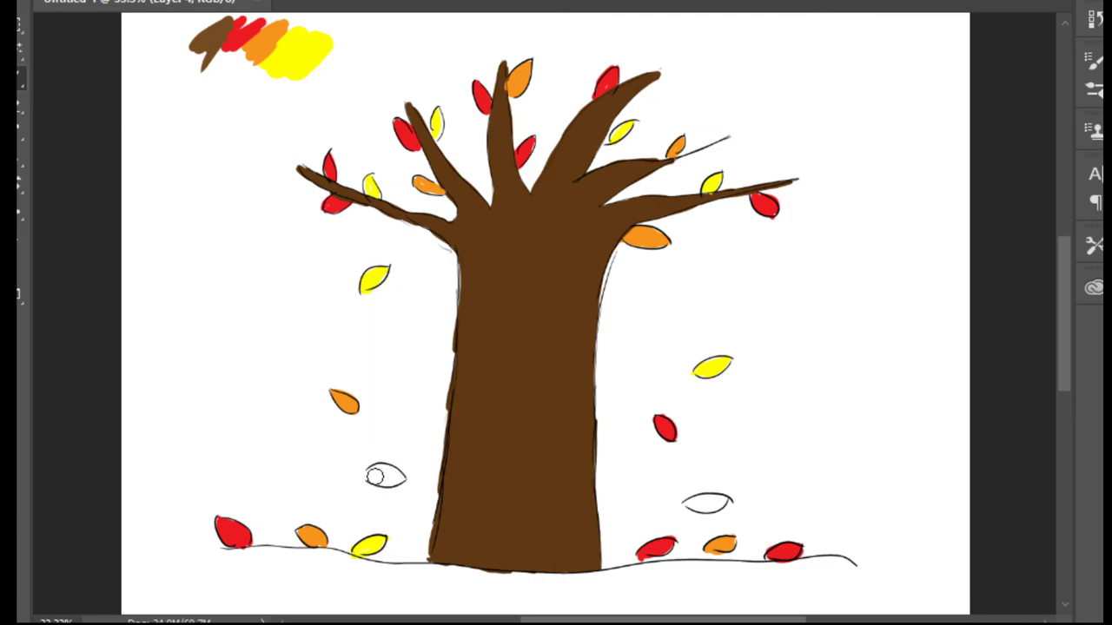
pyautogui.moveTo(374, 476)
pyautogui.mouseDown()
pyautogui.moveTo(392, 476)
pyautogui.moveTo(378, 478)
pyautogui.mouseUp()
pyautogui.moveTo(688, 502)
pyautogui.mouseDown()
pyautogui.moveTo(723, 503)
pyautogui.moveTo(708, 503)
pyautogui.mouseUp()
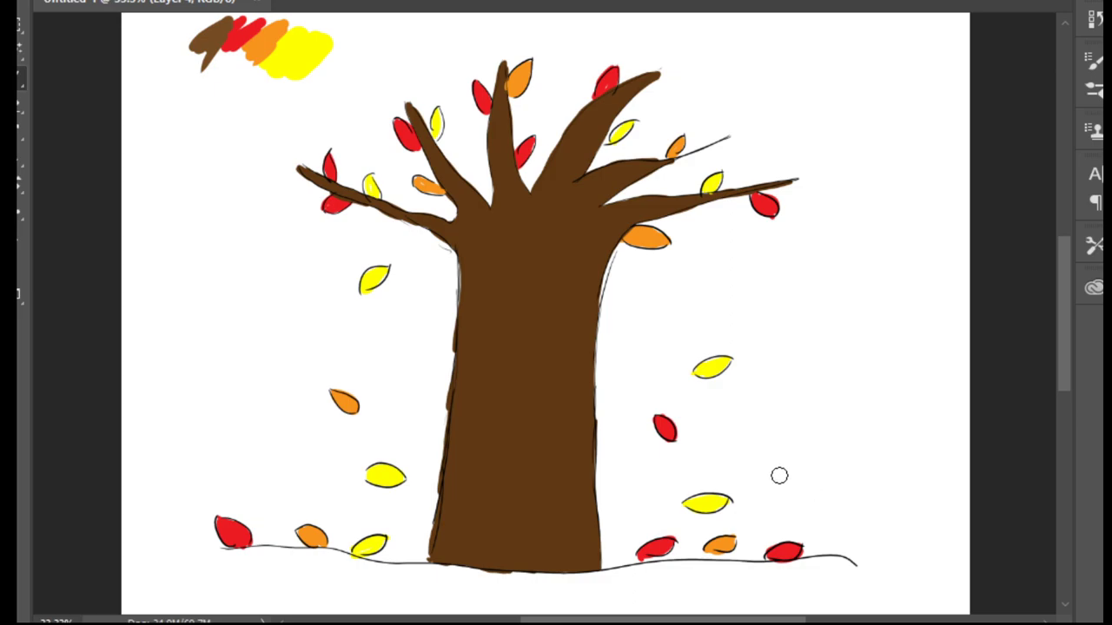